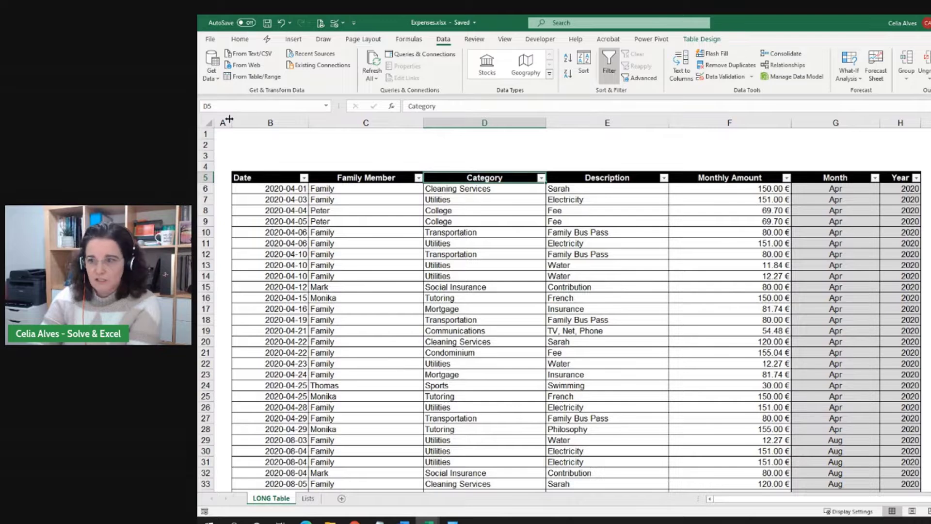
- Insert a wide blank column before column A to make room beside the expense table, and save the workbook
{"action": "left_click", "coordinate": [223, 122]}
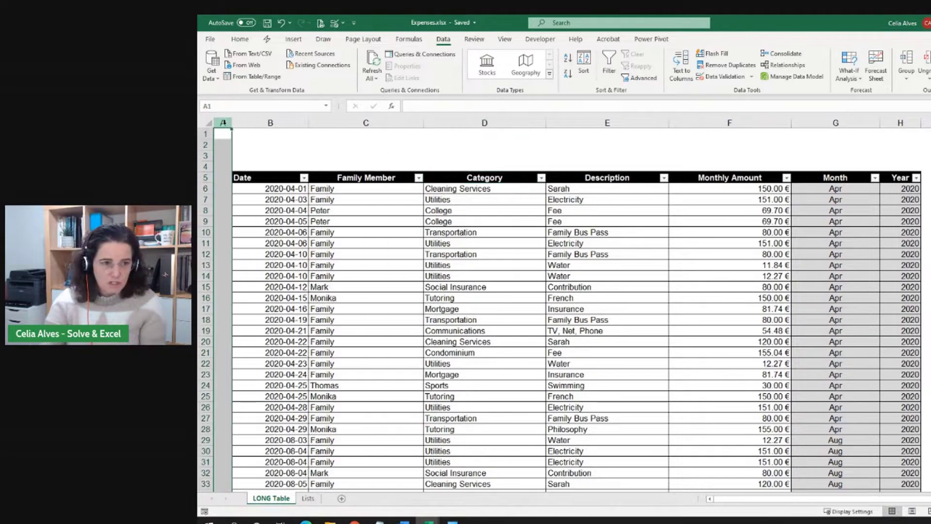
{"action": "left_click_drag", "start_coordinate": [232, 124], "coordinate": [308, 122]}
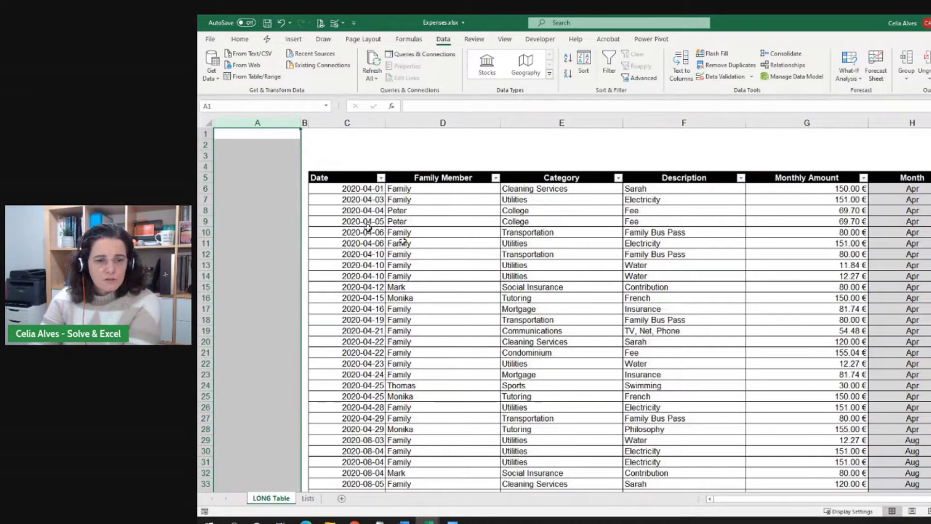
{"action": "left_click", "coordinate": [422, 241]}
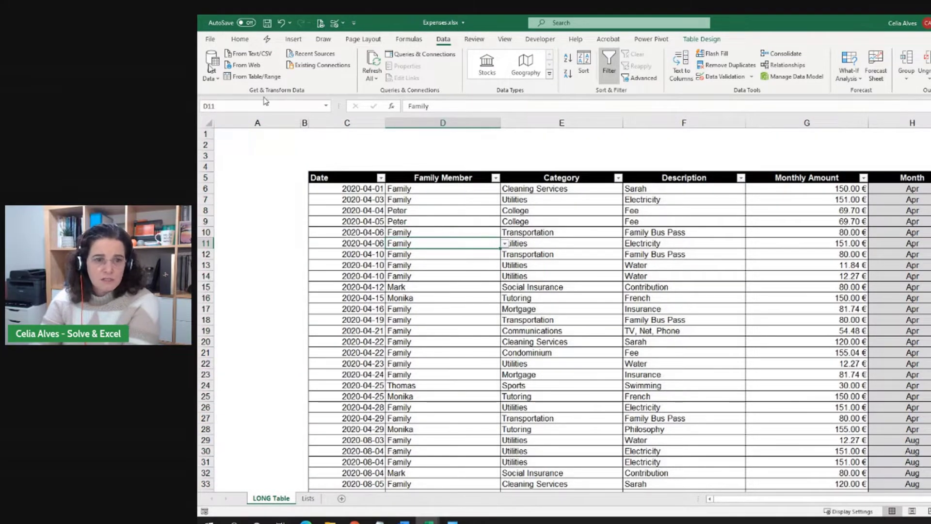
{"action": "left_click", "coordinate": [267, 23]}
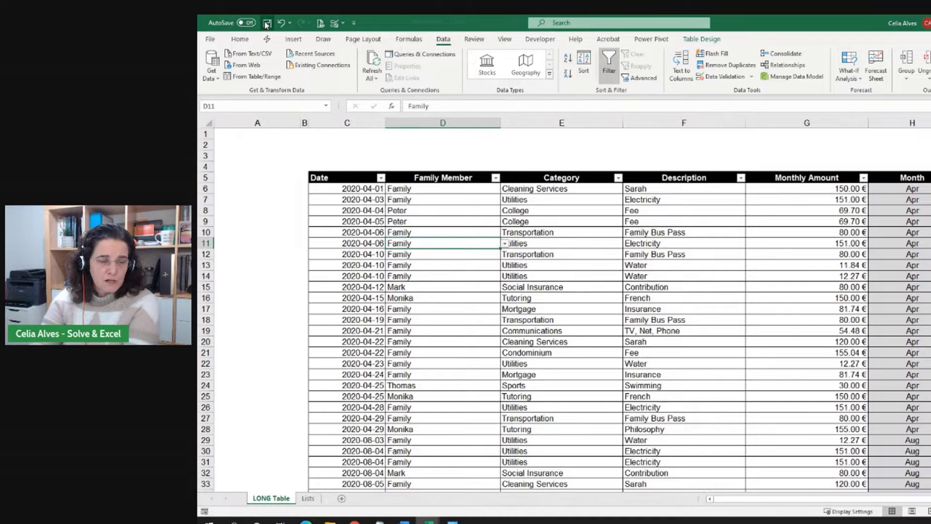
- Insert slicers for the expense table's Family Member, Category, Month and Year fields
{"action": "left_click", "coordinate": [461, 221]}
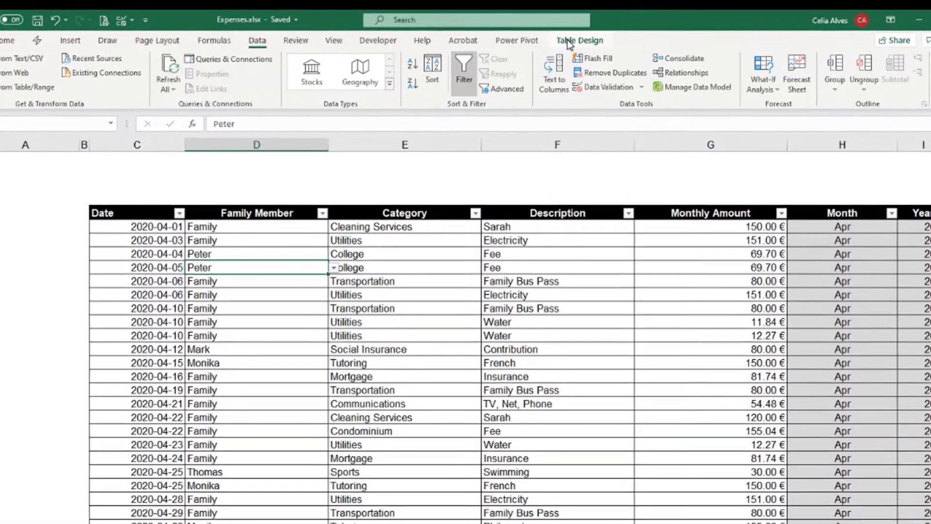
{"action": "left_click", "coordinate": [600, 16]}
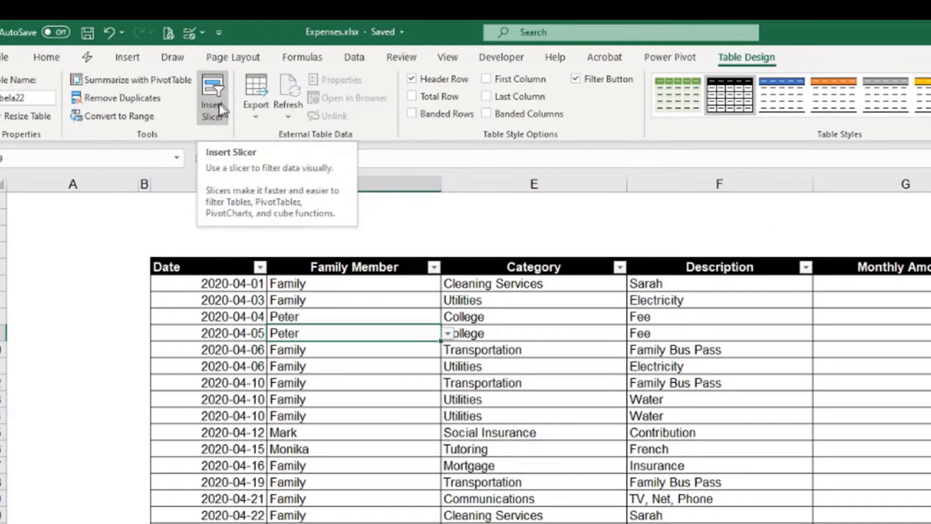
{"action": "left_click", "coordinate": [214, 118]}
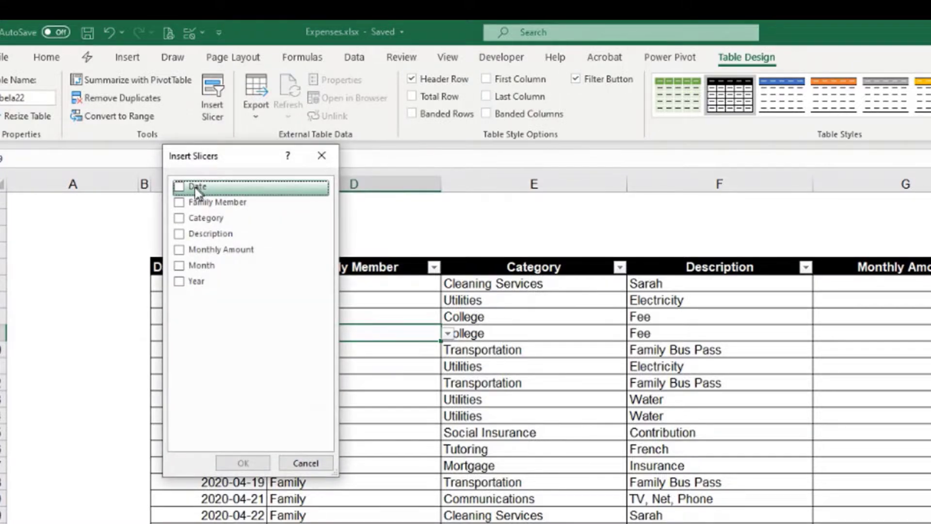
{"action": "left_click_drag", "start_coordinate": [223, 161], "coordinate": [307, 311]}
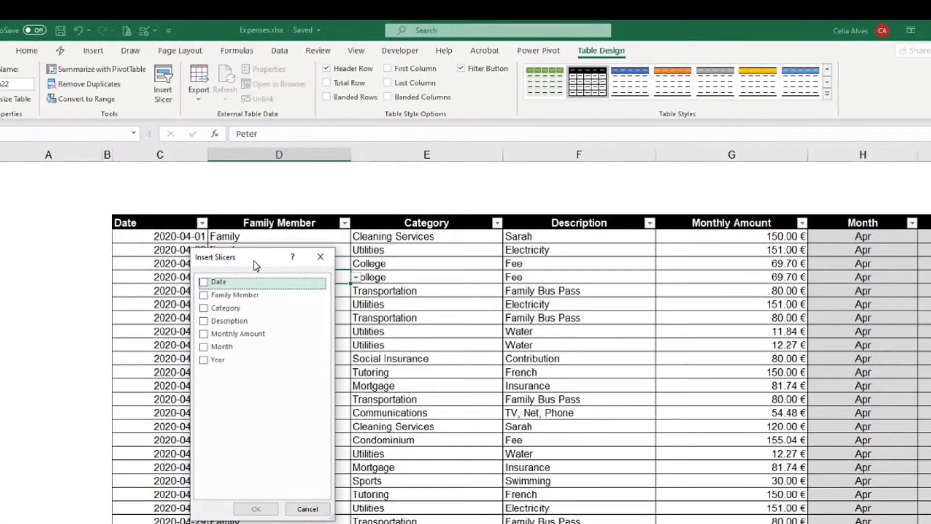
{"action": "left_click", "coordinate": [207, 296]}
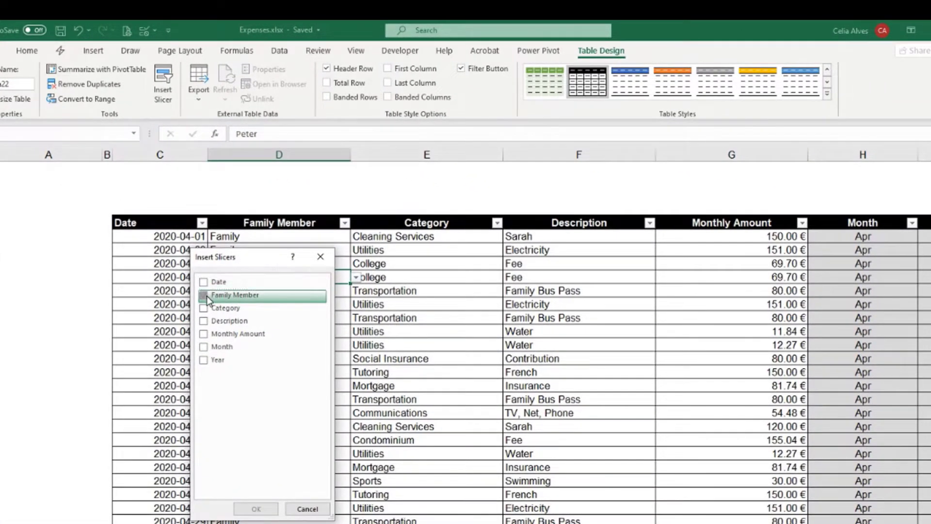
{"action": "left_click", "coordinate": [204, 309]}
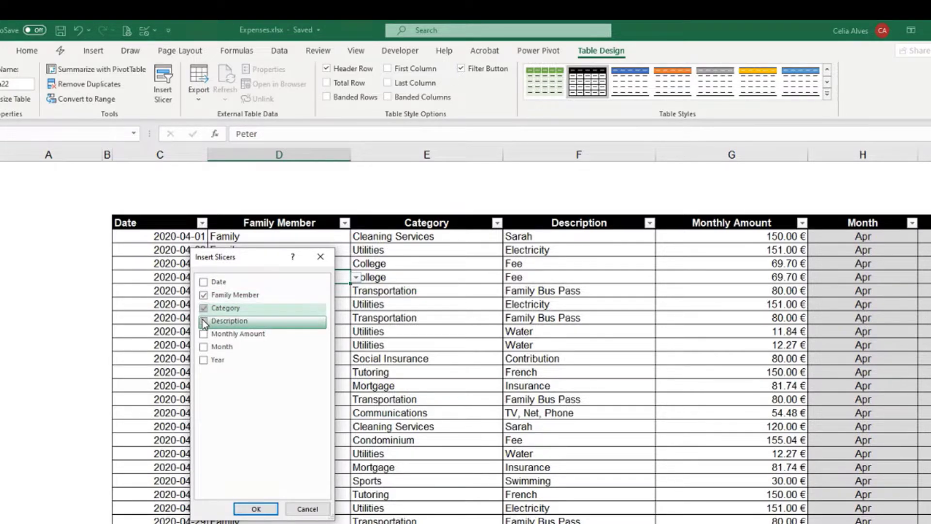
{"action": "left_click", "coordinate": [203, 347]}
{"action": "left_click", "coordinate": [203, 361]}
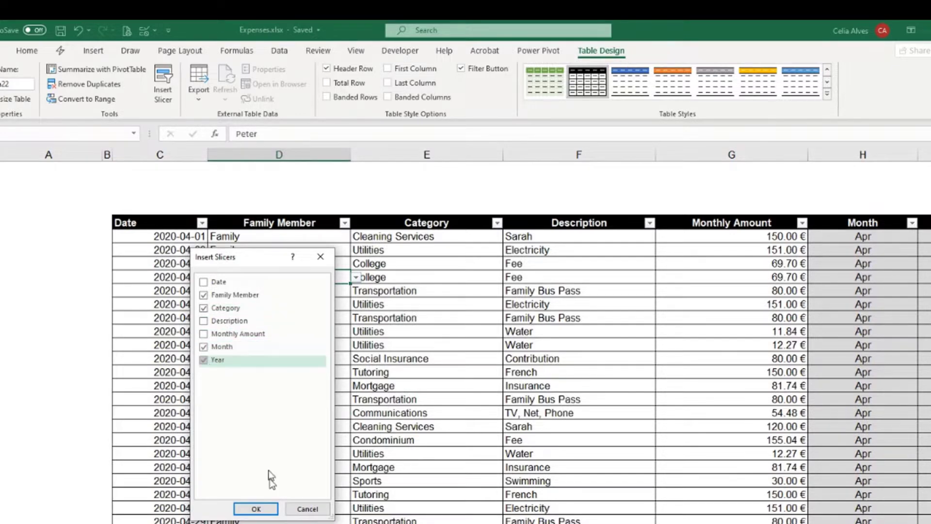
{"action": "left_click", "coordinate": [256, 509]}
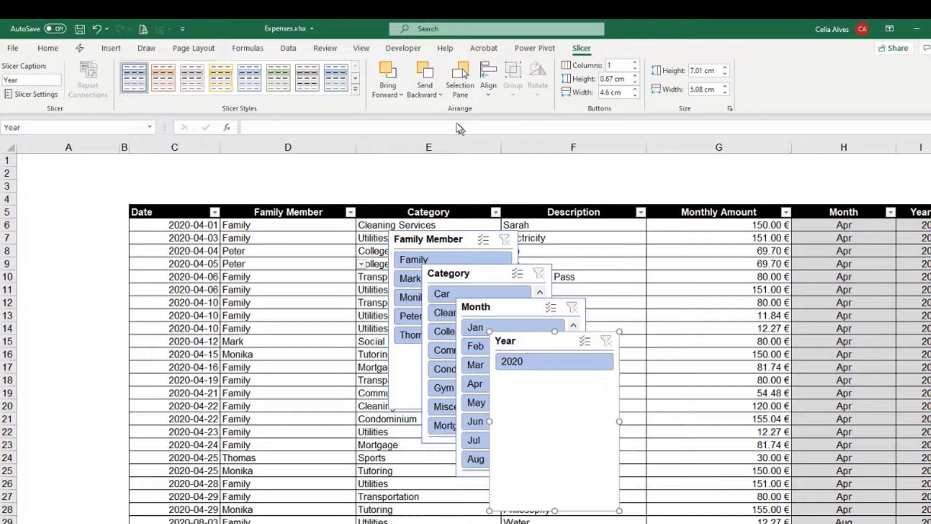
- Select all four slicers together and move them over to the blank column A area beside the table
{"action": "left_click", "coordinate": [48, 48]}
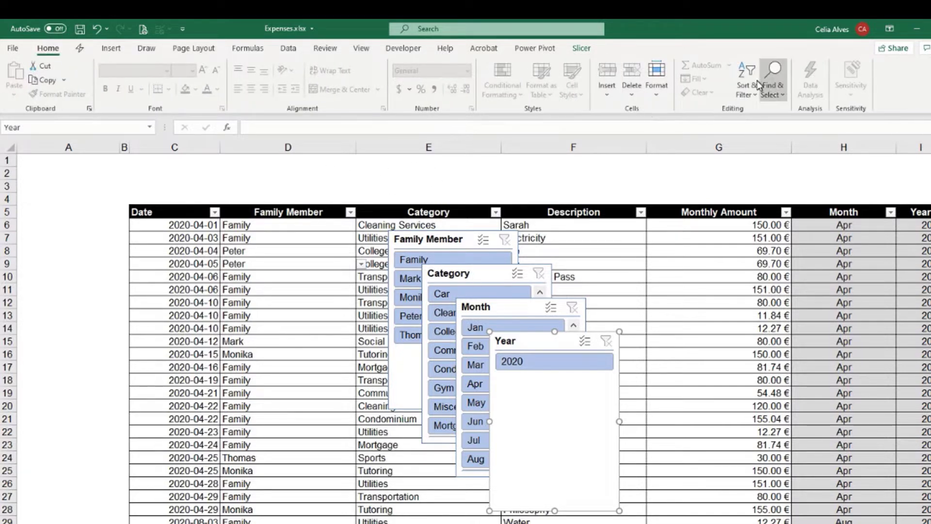
{"action": "left_click", "coordinate": [769, 91]}
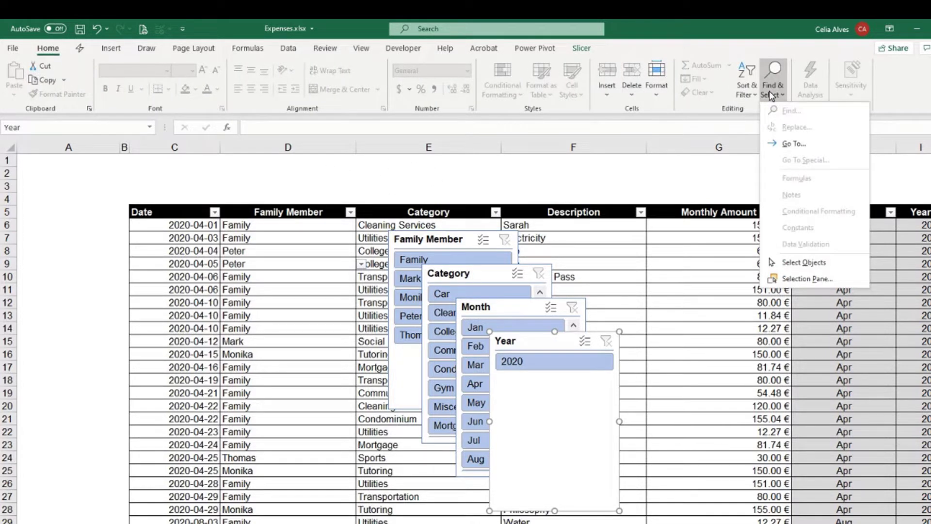
{"action": "left_click", "coordinate": [805, 260]}
{"action": "left_click_drag", "start_coordinate": [369, 213], "coordinate": [688, 514]}
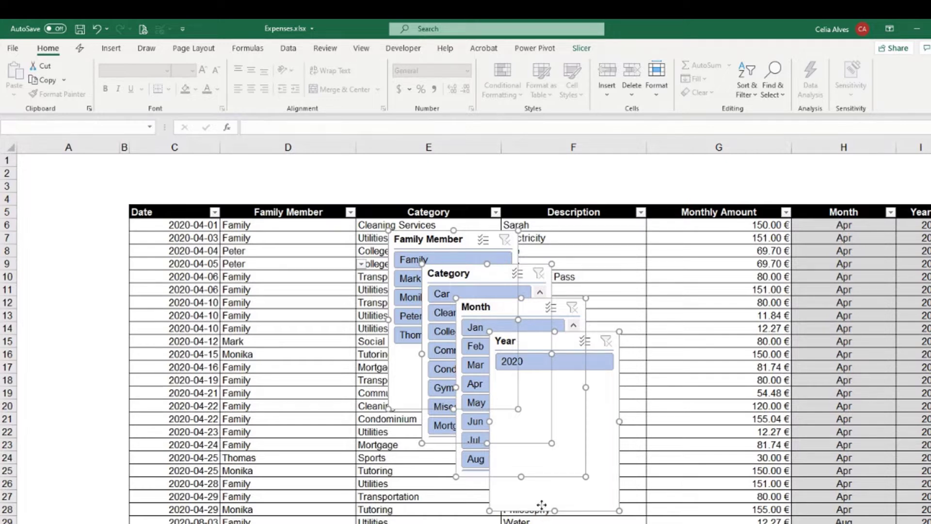
{"action": "left_click_drag", "start_coordinate": [542, 504], "coordinate": [187, 450]}
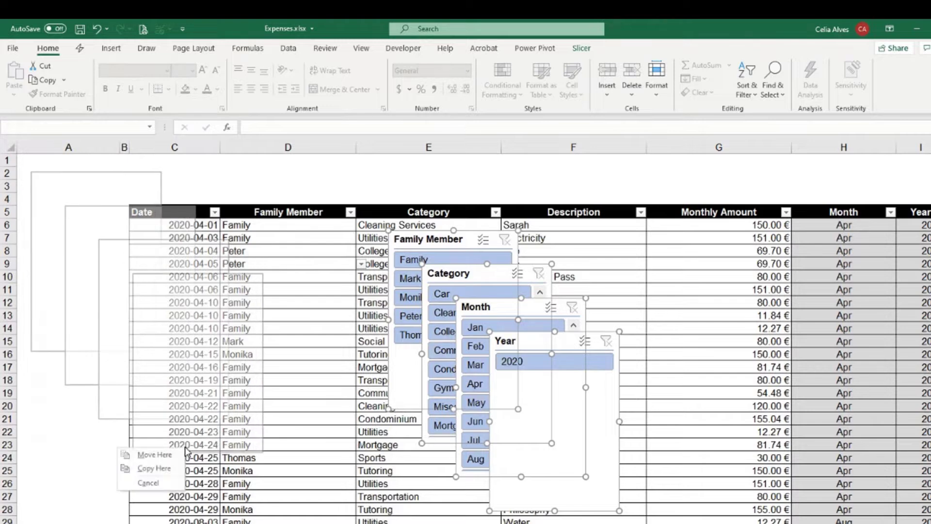
{"action": "left_click", "coordinate": [160, 455]}
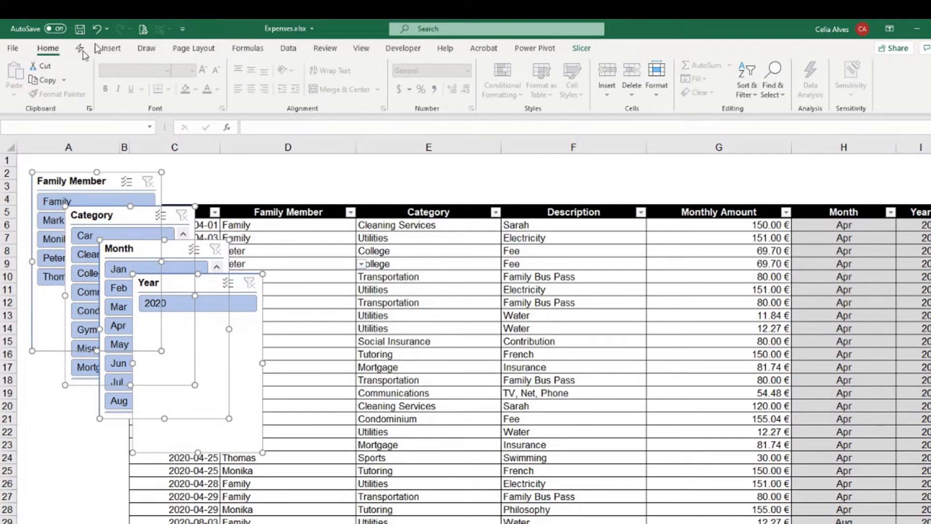
- Set the button height of all four selected slicers to 0.5 cm
{"action": "left_click", "coordinate": [581, 49]}
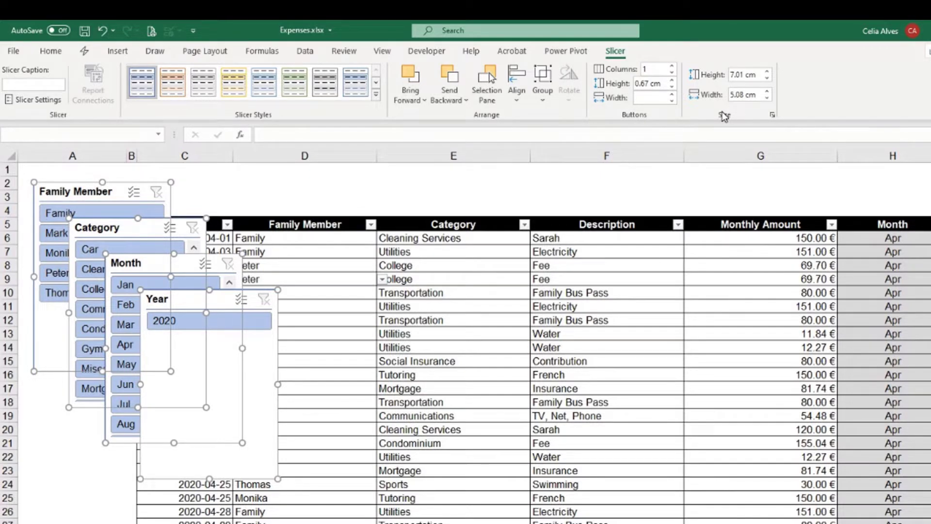
{"action": "left_click", "coordinate": [673, 87]}
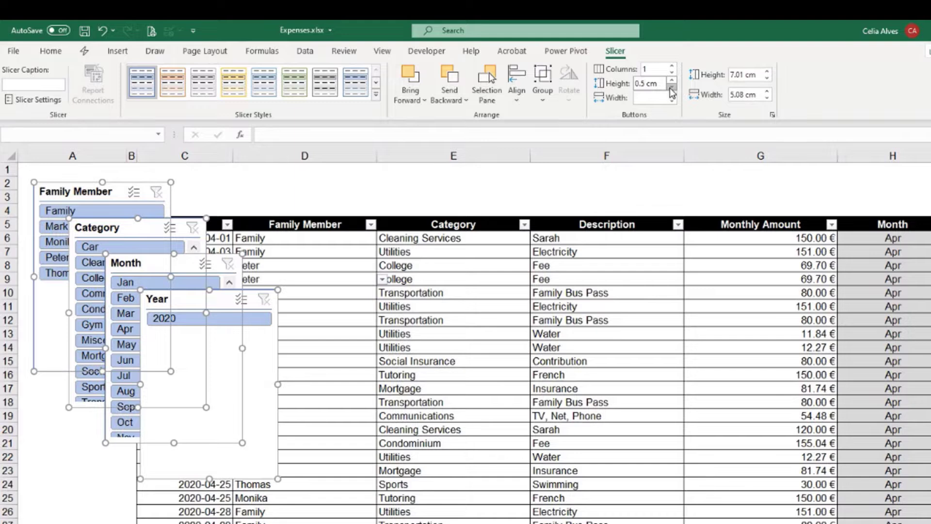
{"action": "left_click", "coordinate": [671, 89]}
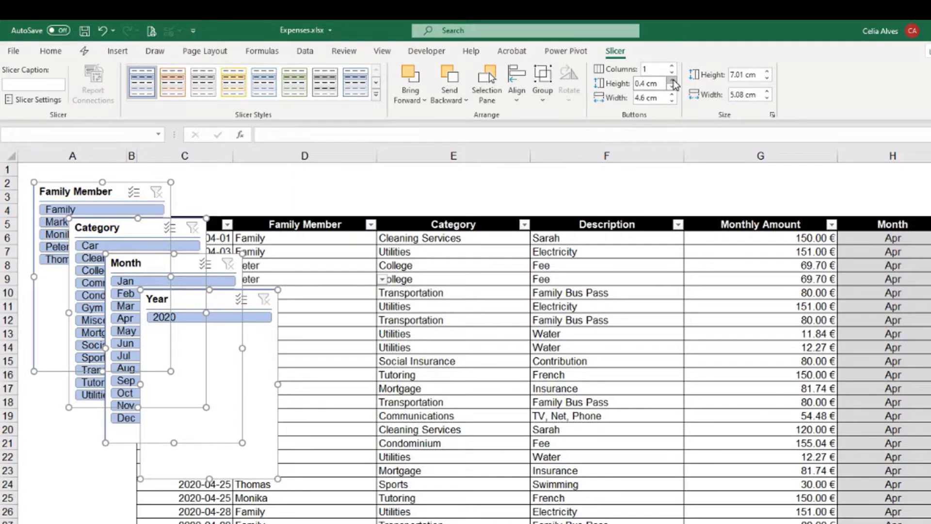
{"action": "left_click", "coordinate": [673, 81]}
{"action": "left_click", "coordinate": [673, 81]}
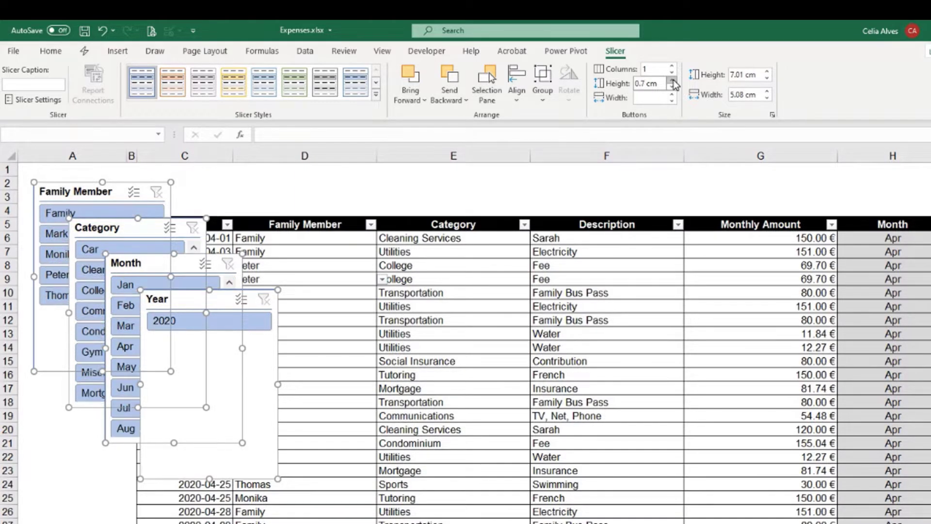
{"action": "left_click", "coordinate": [672, 88]}
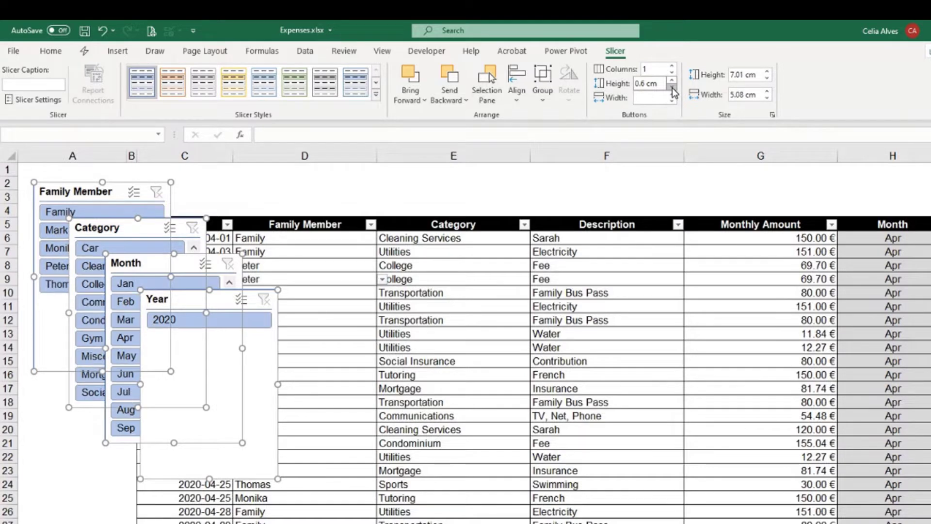
{"action": "left_click", "coordinate": [672, 88]}
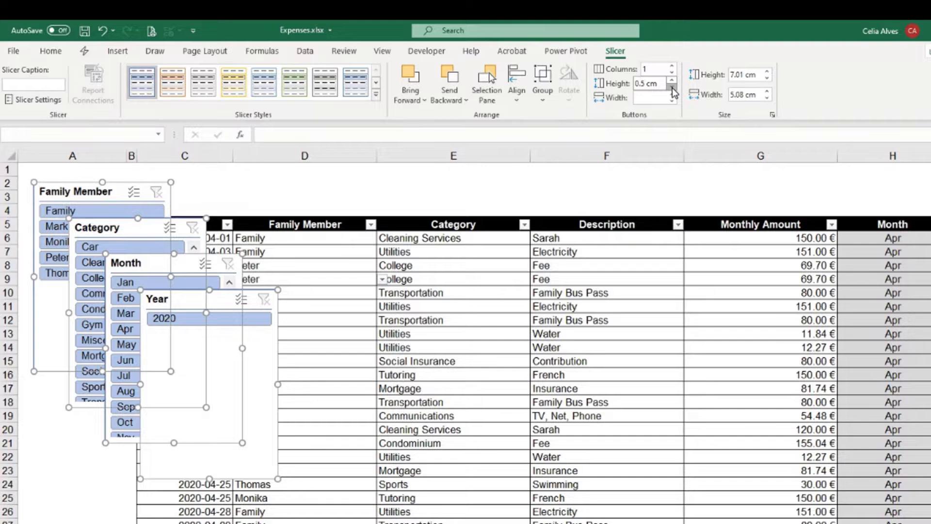
{"action": "left_click", "coordinate": [672, 88]}
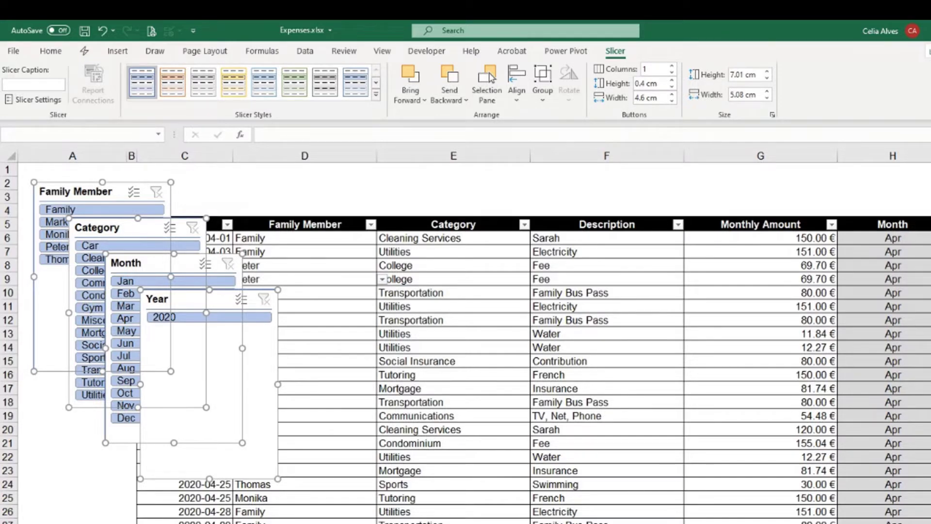
{"action": "left_click", "coordinate": [671, 82]}
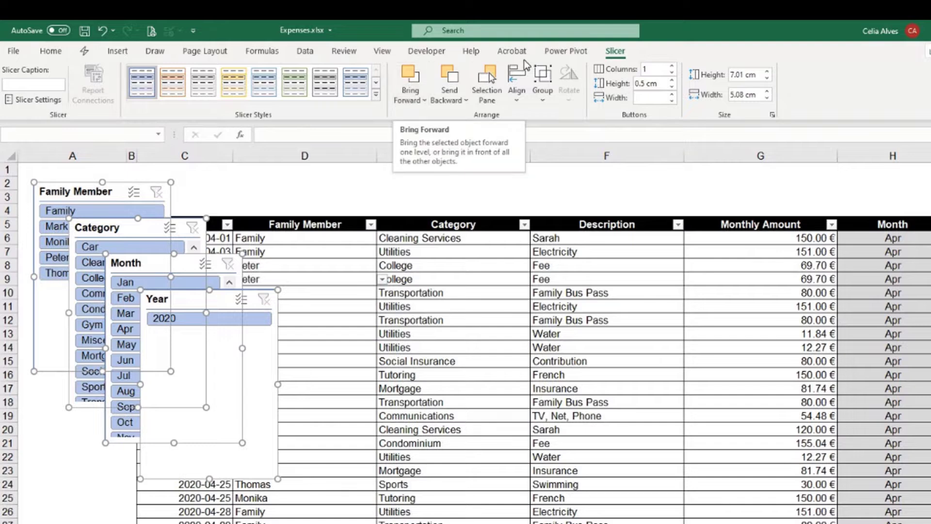
- Left-align the four slicers at the top of column A and set their width to 4 cm so they fit the column
{"action": "left_click", "coordinate": [518, 99]}
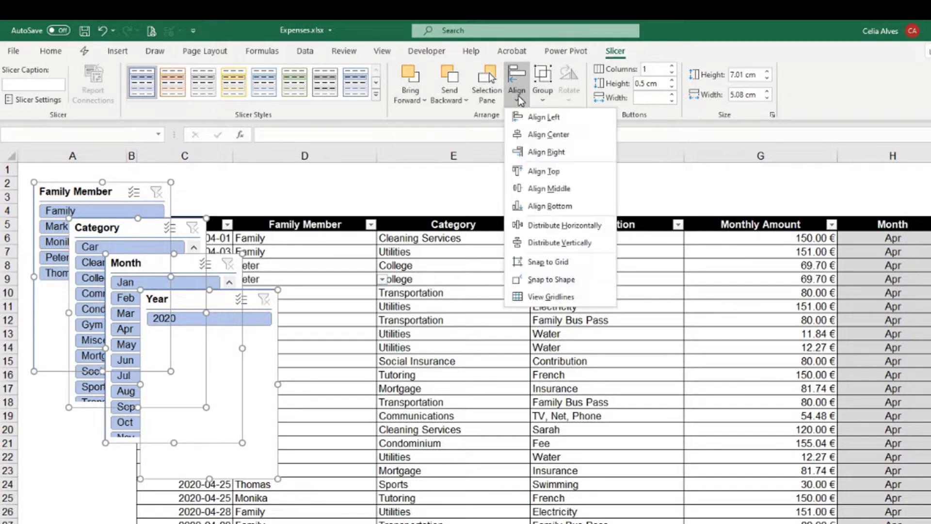
{"action": "left_click", "coordinate": [540, 118]}
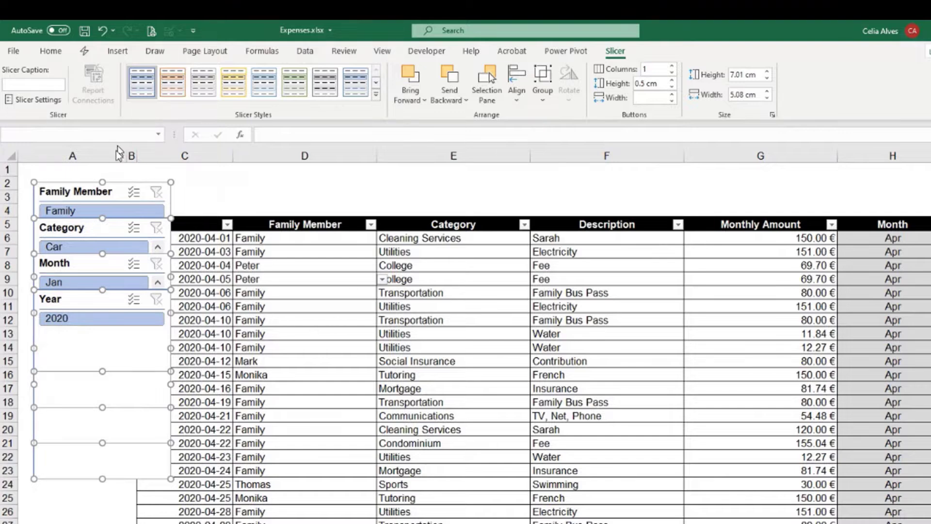
{"action": "left_click_drag", "start_coordinate": [85, 191], "coordinate": [73, 177]}
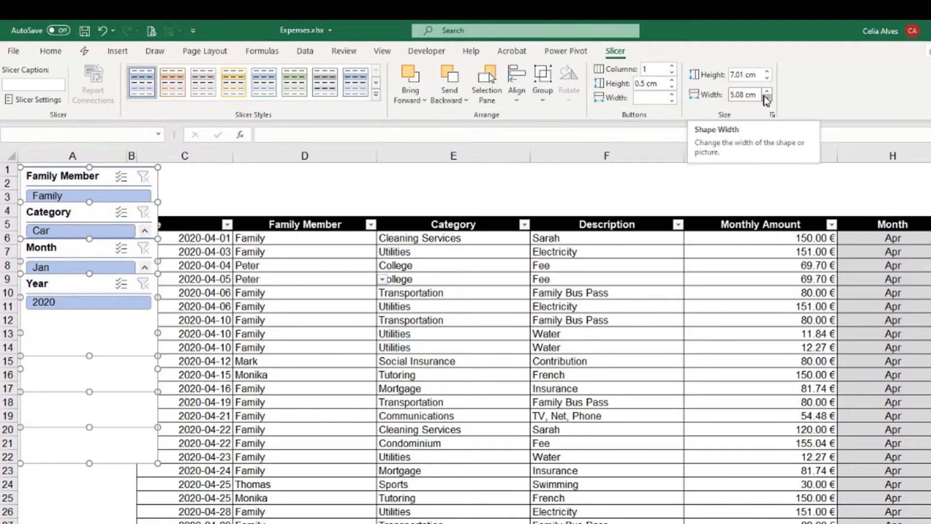
{"action": "left_click_drag", "start_coordinate": [766, 100], "coordinate": [766, 100]}
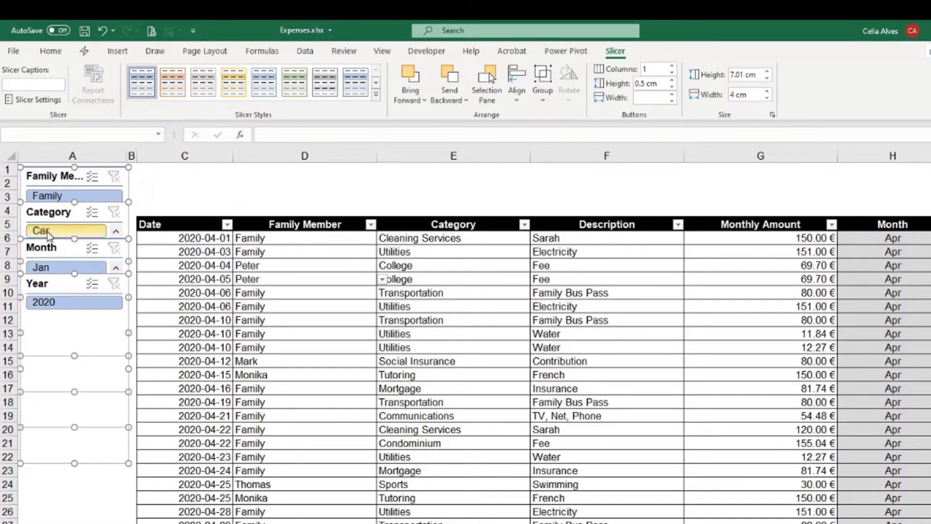
{"action": "left_click", "coordinate": [196, 247]}
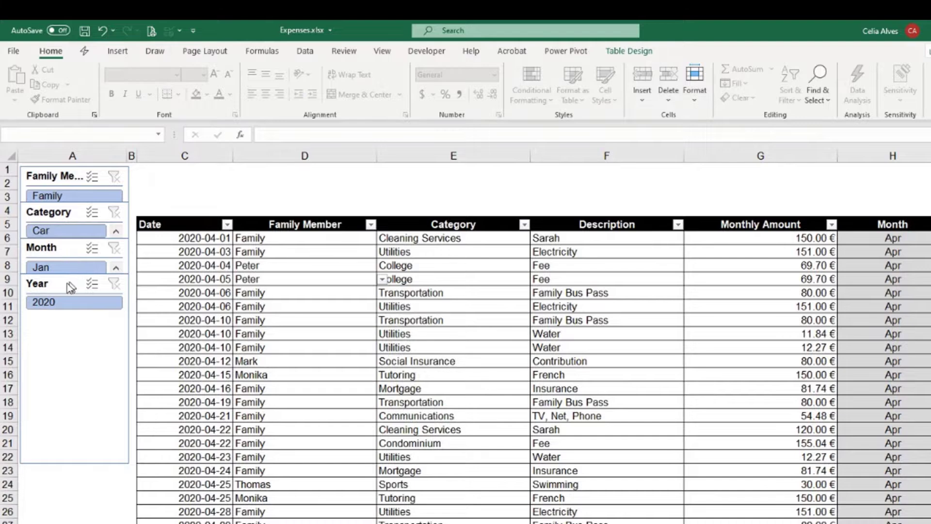
- Place the Year slicer at the top of column A above the other three, about 1.69 cm high with two button columns
{"action": "left_click_drag", "start_coordinate": [70, 287], "coordinate": [250, 184]}
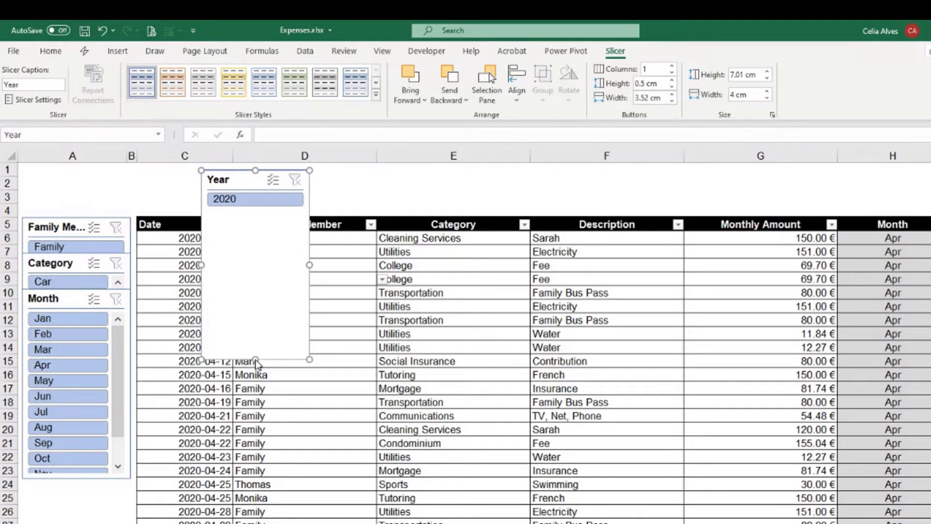
{"action": "left_click", "coordinate": [426, 193]}
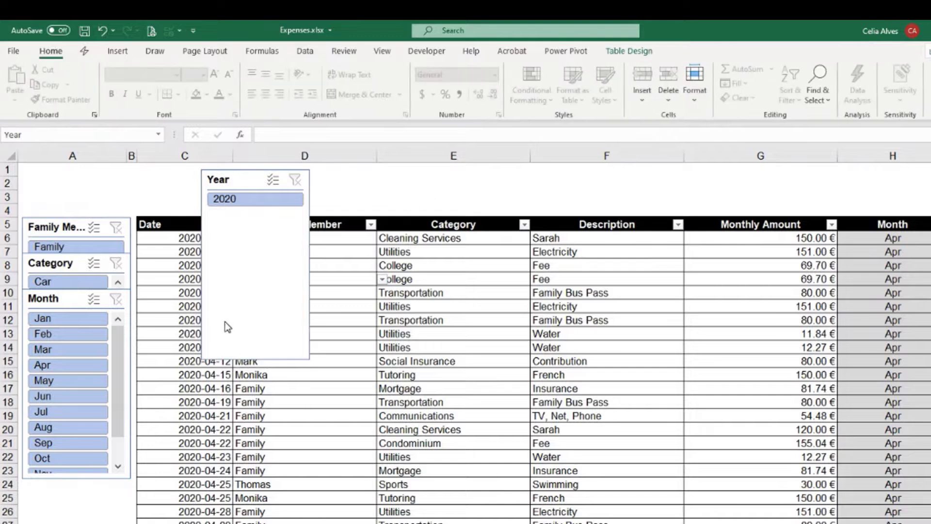
{"action": "left_click", "coordinate": [258, 304]}
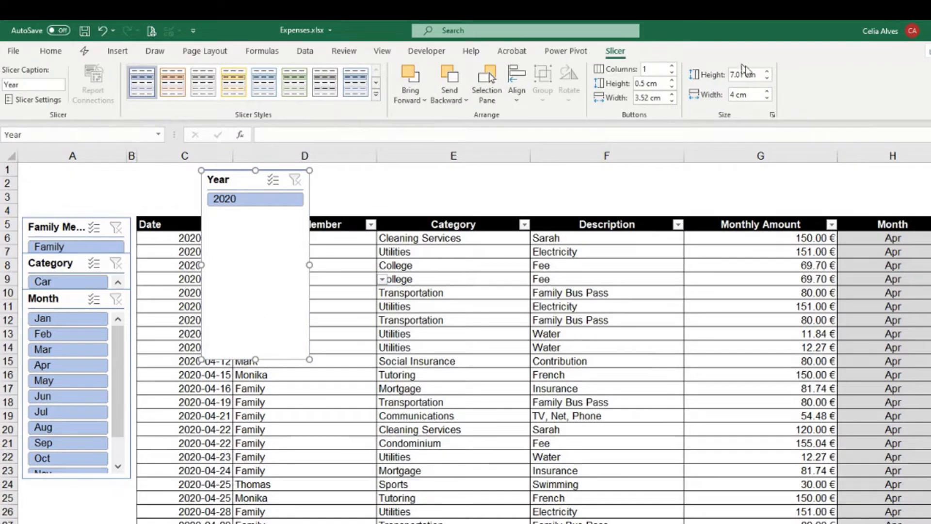
{"action": "left_click_drag", "start_coordinate": [255, 359], "coordinate": [255, 216]}
{"action": "left_click_drag", "start_coordinate": [243, 177], "coordinate": [65, 174]}
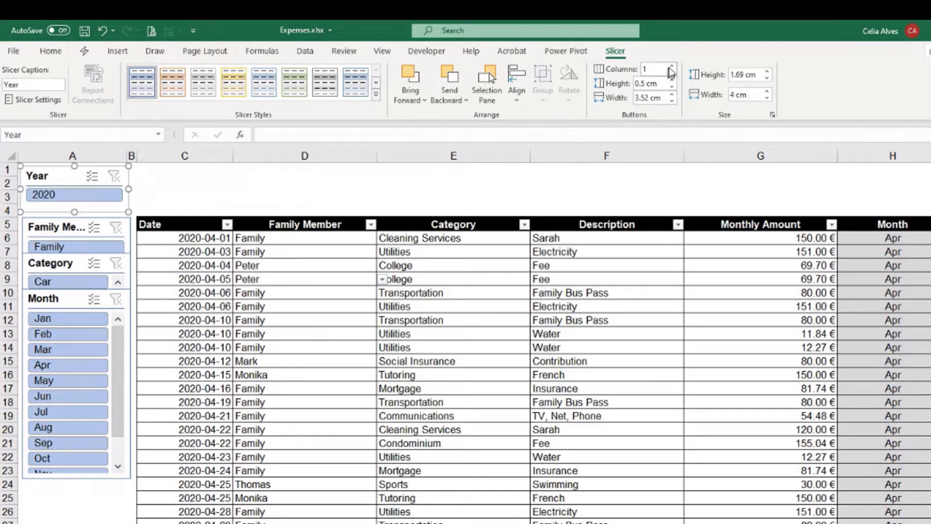
{"action": "left_click", "coordinate": [671, 66]}
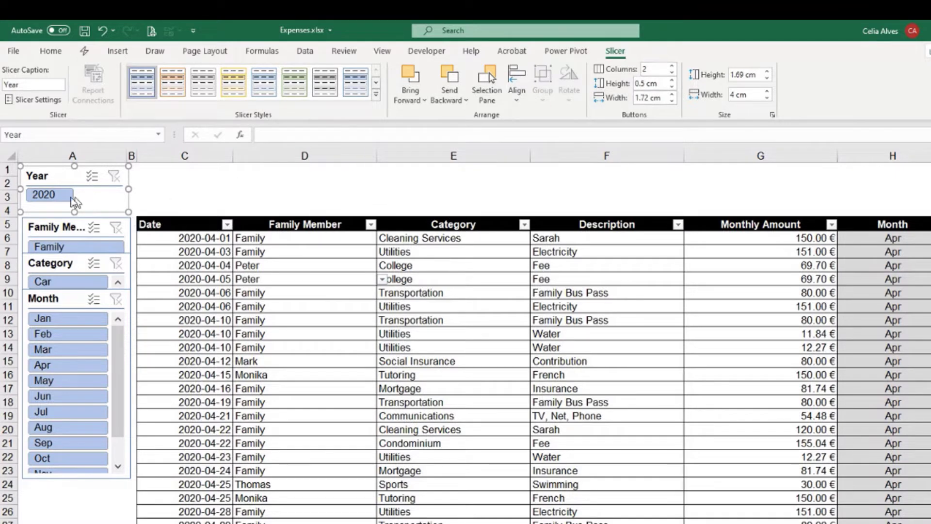
- Change the year of the date in cell C8 so that it reads 2021-04-04
{"action": "left_click", "coordinate": [206, 334]}
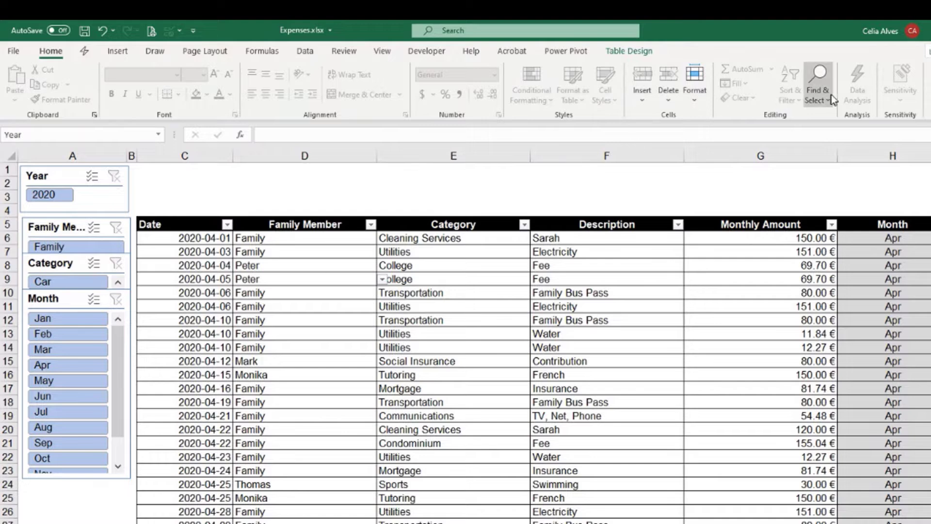
{"action": "left_click", "coordinate": [818, 97]}
{"action": "left_click", "coordinate": [850, 273]}
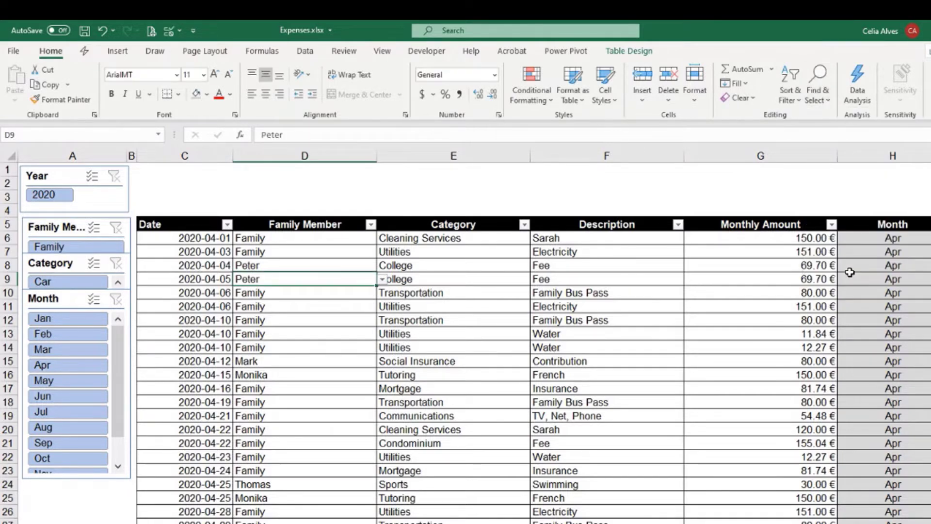
{"action": "left_click", "coordinate": [209, 268]}
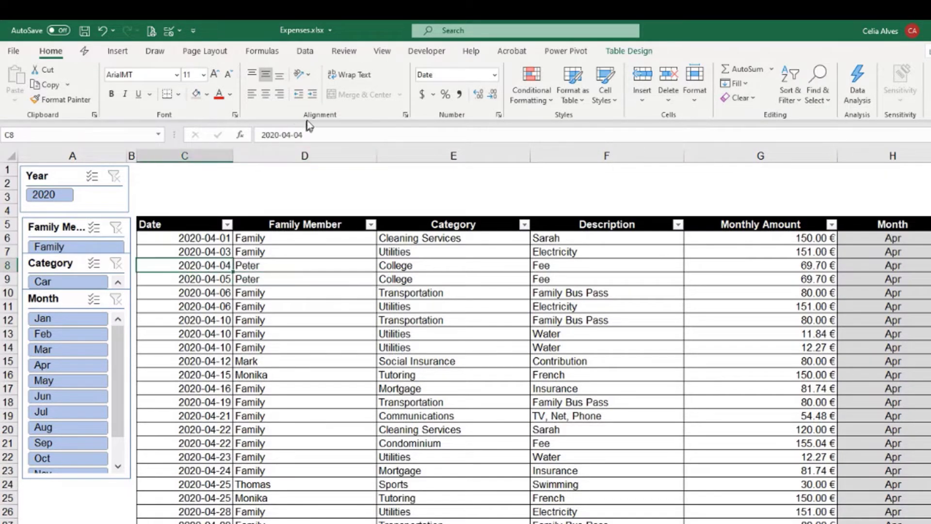
{"action": "left_click", "coordinate": [278, 135]}
{"action": "key", "text": "BackSpace"}
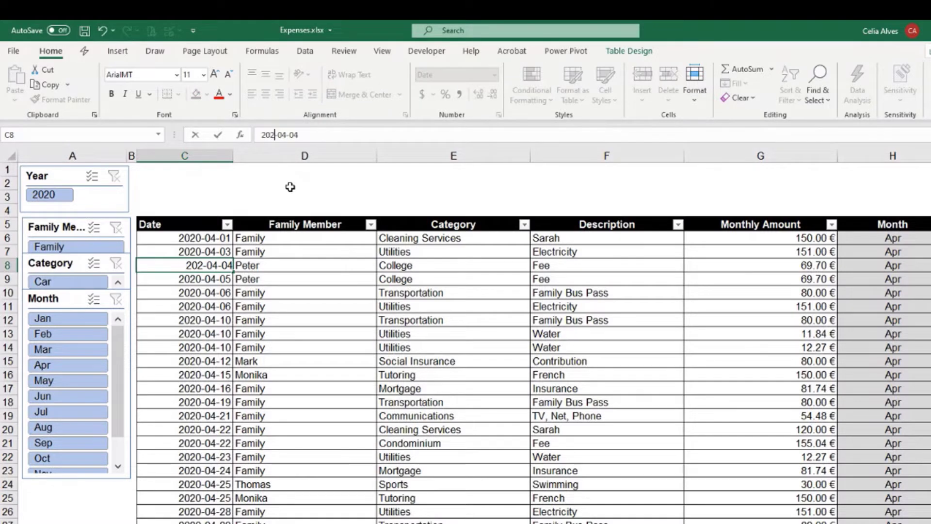
{"action": "type", "text": "1"}
{"action": "key", "text": "Return"}
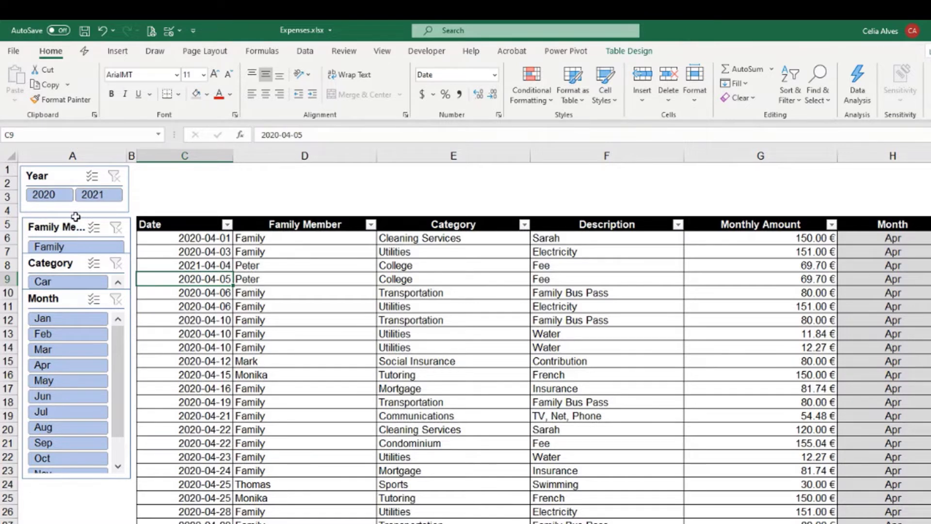
- Move the Month slicer above the table and stretch it across columns C to G, about 25.76 cm wide and 1.72 cm high
{"action": "left_click", "coordinate": [74, 298]}
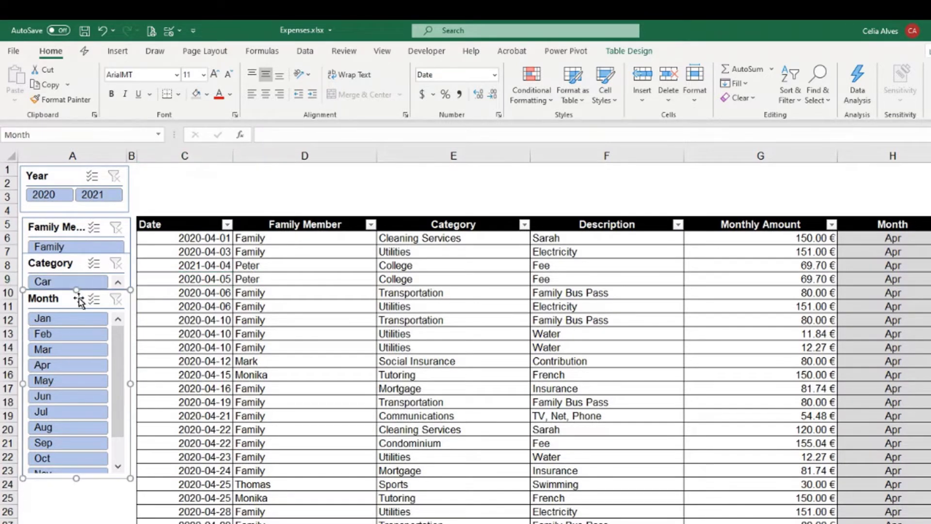
{"action": "left_click_drag", "start_coordinate": [67, 298], "coordinate": [183, 178]}
{"action": "left_click_drag", "start_coordinate": [246, 356], "coordinate": [834, 212]}
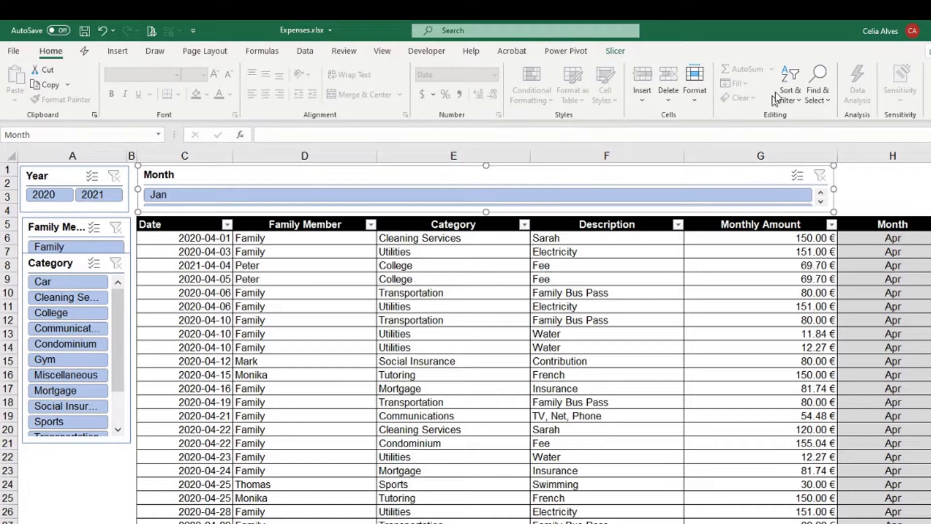
- Arrange the Month slicer's buttons in 12 columns so all months sit in a single row
{"action": "left_click", "coordinate": [614, 51]}
{"action": "left_click", "coordinate": [672, 65]}
{"action": "left_click", "coordinate": [671, 66]}
{"action": "left_click", "coordinate": [672, 66]}
{"action": "left_click", "coordinate": [671, 66]}
{"action": "left_click", "coordinate": [671, 65]}
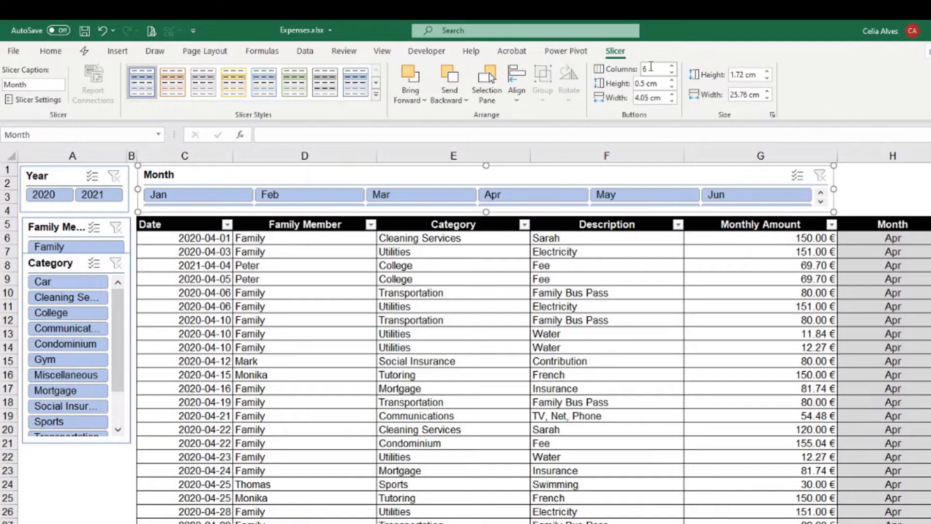
{"action": "left_click", "coordinate": [651, 69]}
{"action": "key", "text": "Return"}
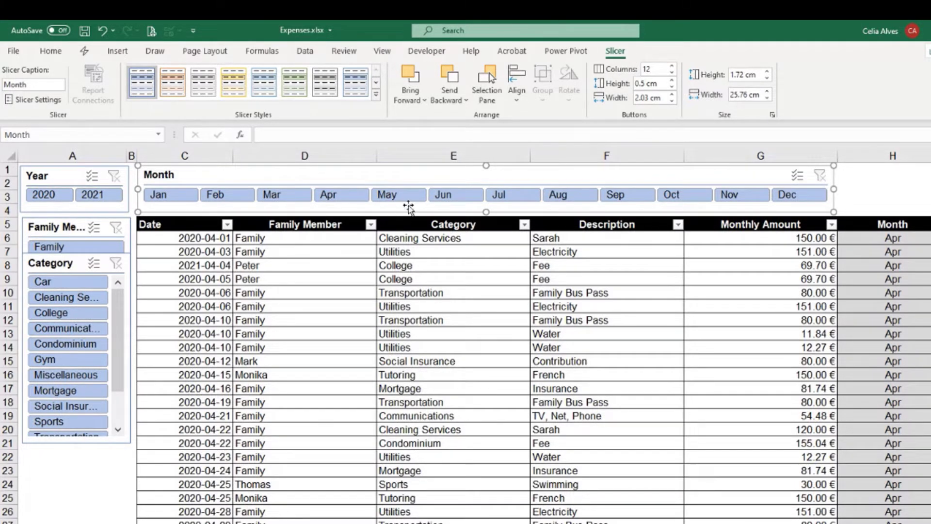
{"action": "left_click", "coordinate": [868, 189]}
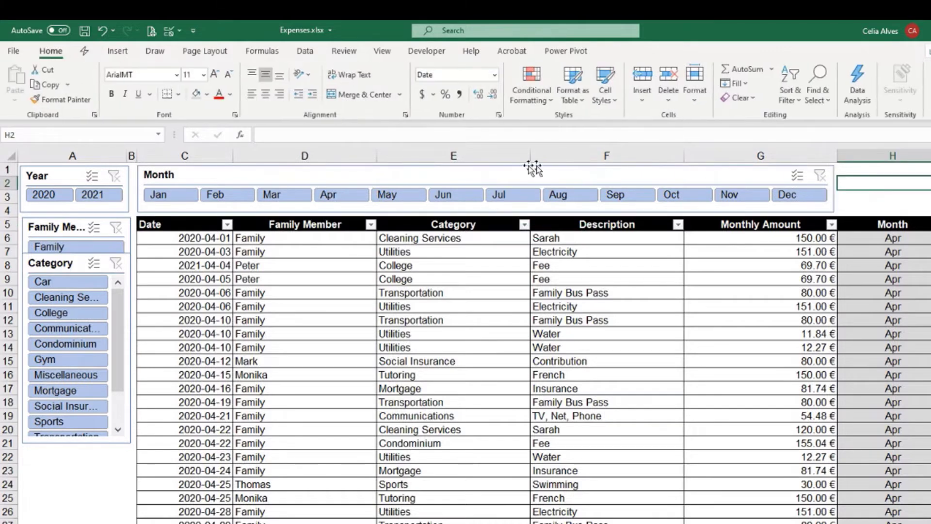
- Hide the header of the Month slicer through its slicer settings
{"action": "left_click", "coordinate": [361, 175]}
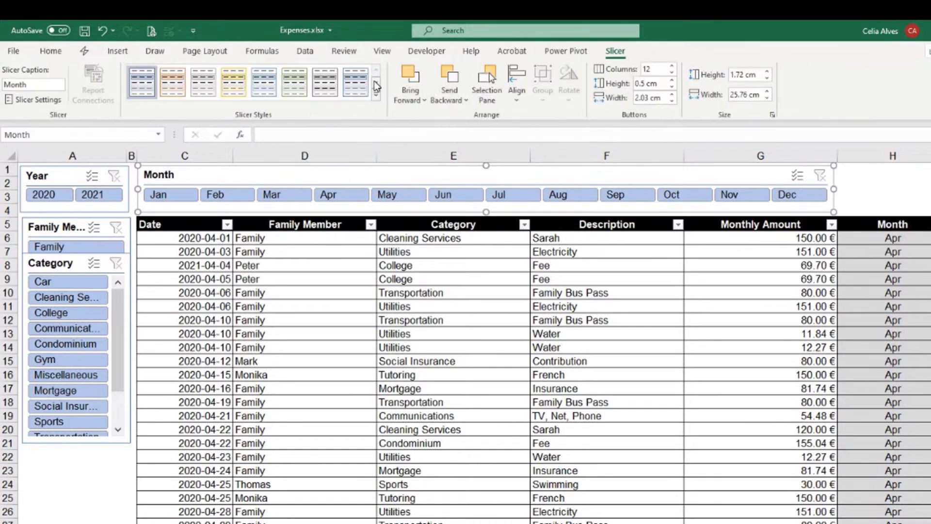
{"action": "right_click", "coordinate": [343, 184]}
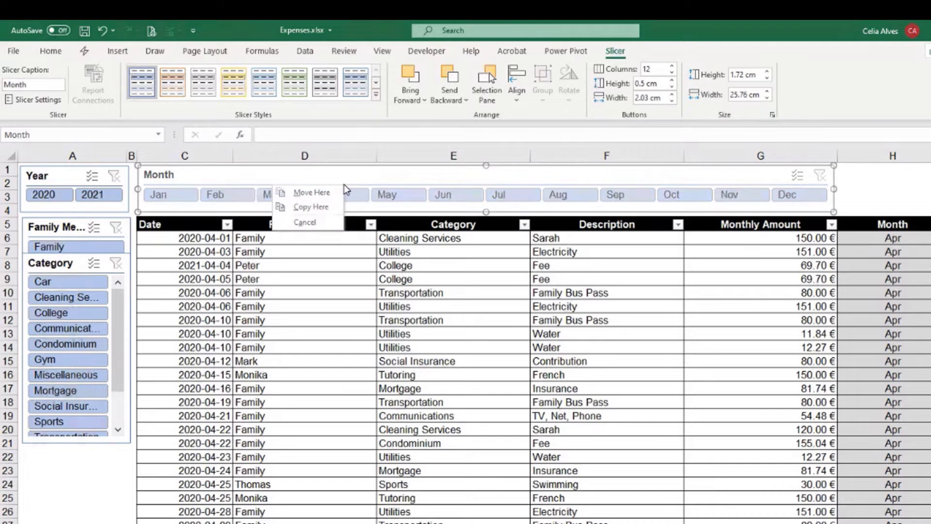
{"action": "right_click", "coordinate": [352, 172]}
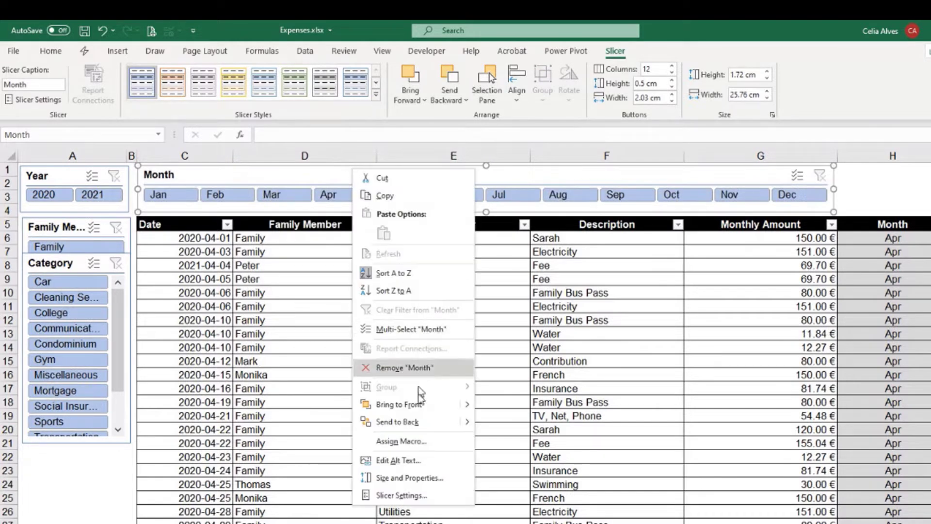
{"action": "left_click", "coordinate": [411, 496]}
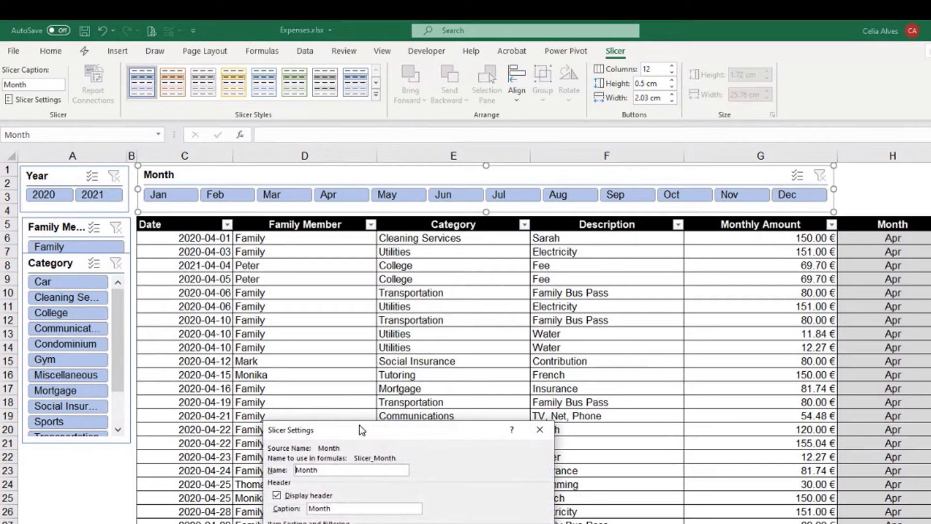
{"action": "left_click_drag", "start_coordinate": [360, 424], "coordinate": [373, 134]}
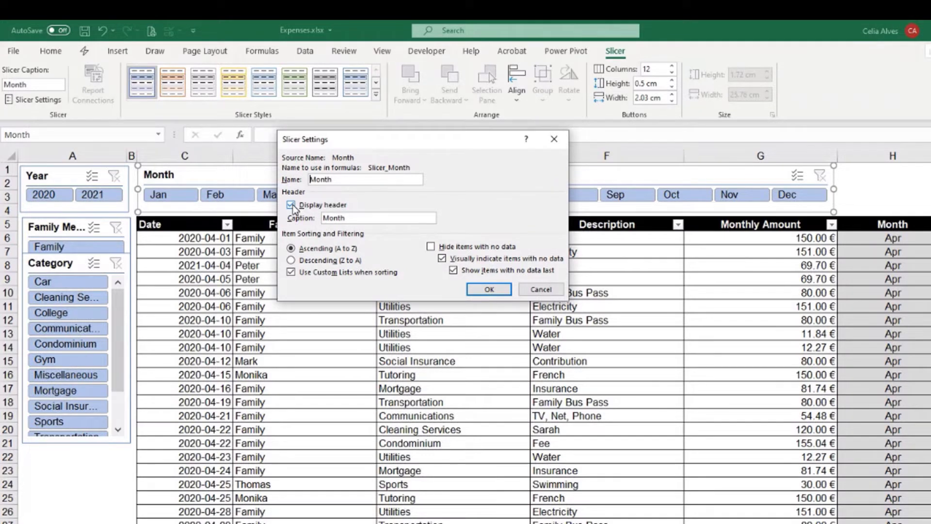
{"action": "left_click_drag", "start_coordinate": [364, 141], "coordinate": [253, 234]}
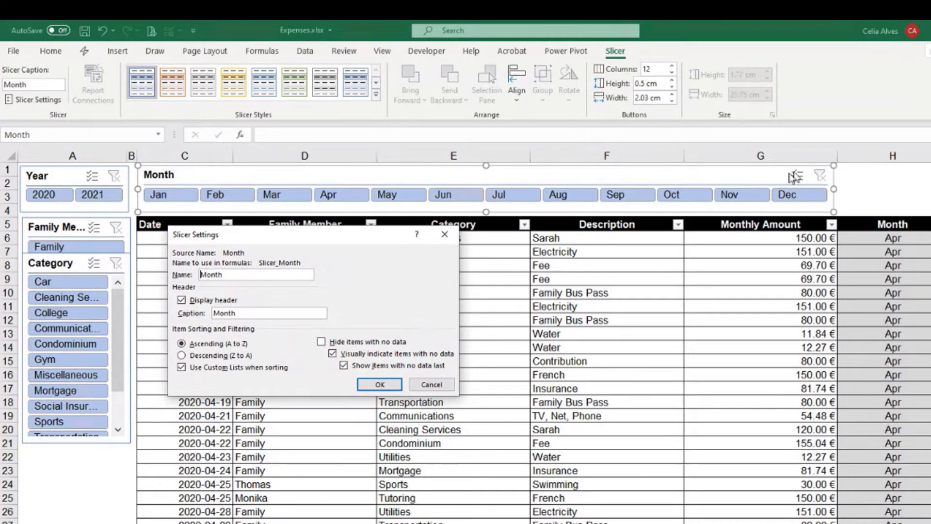
{"action": "left_click", "coordinate": [181, 300]}
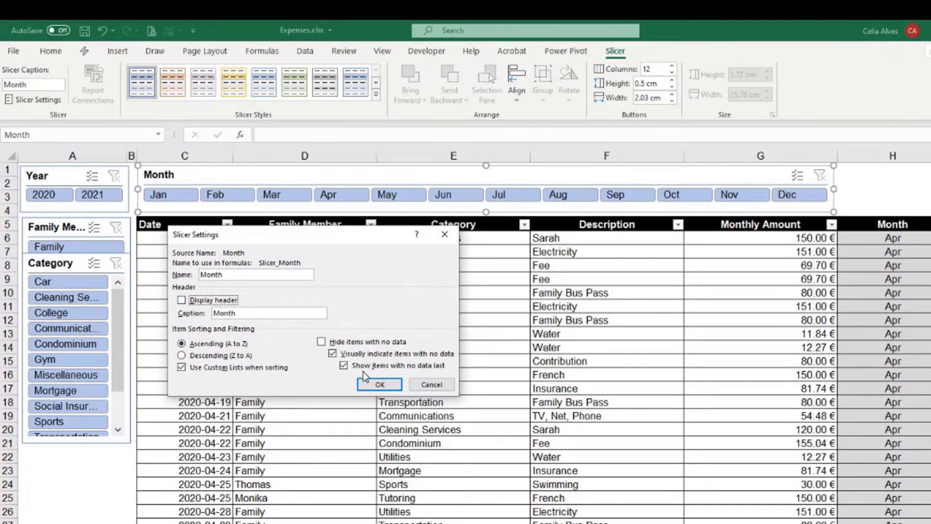
{"action": "left_click", "coordinate": [379, 384]}
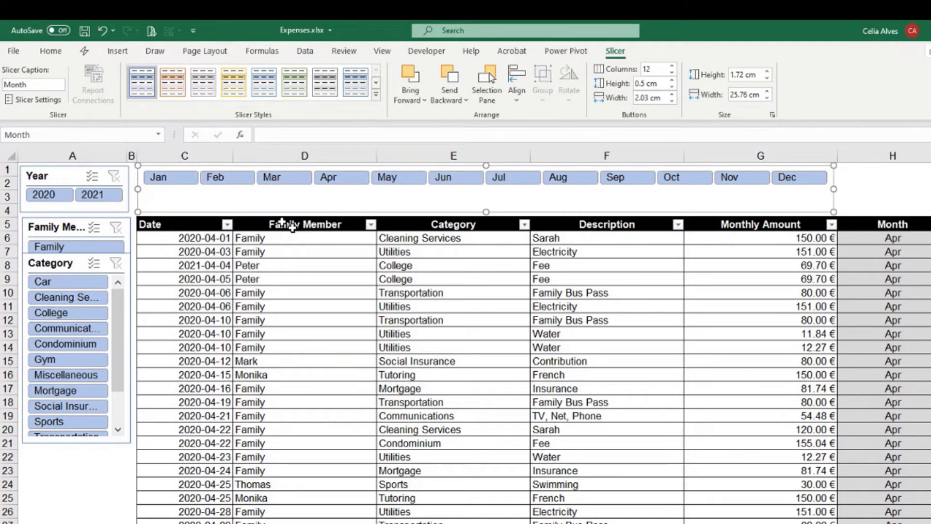
- Reduce the Month slicer's height to about 0.94 cm so it fits its single row of buttons
{"action": "left_click_drag", "start_coordinate": [486, 211], "coordinate": [492, 189]}
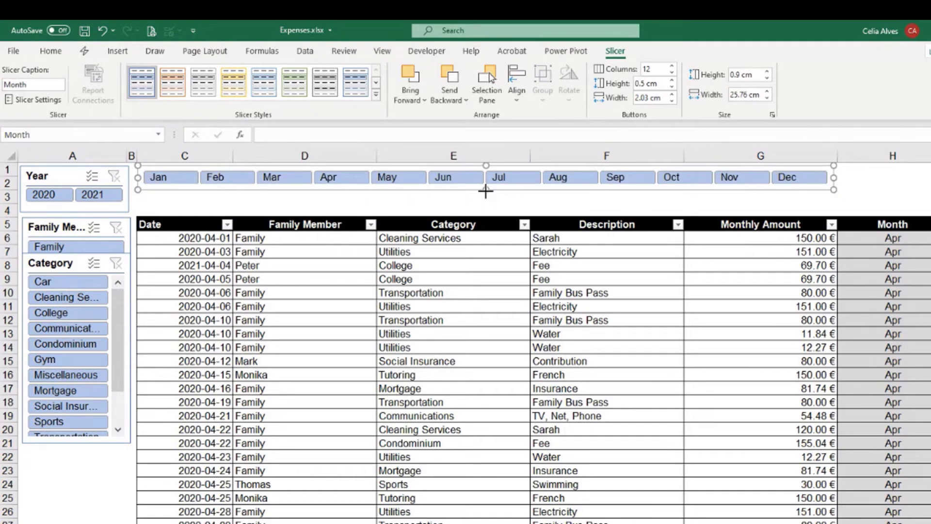
{"action": "left_click_drag", "start_coordinate": [485, 191], "coordinate": [485, 190]}
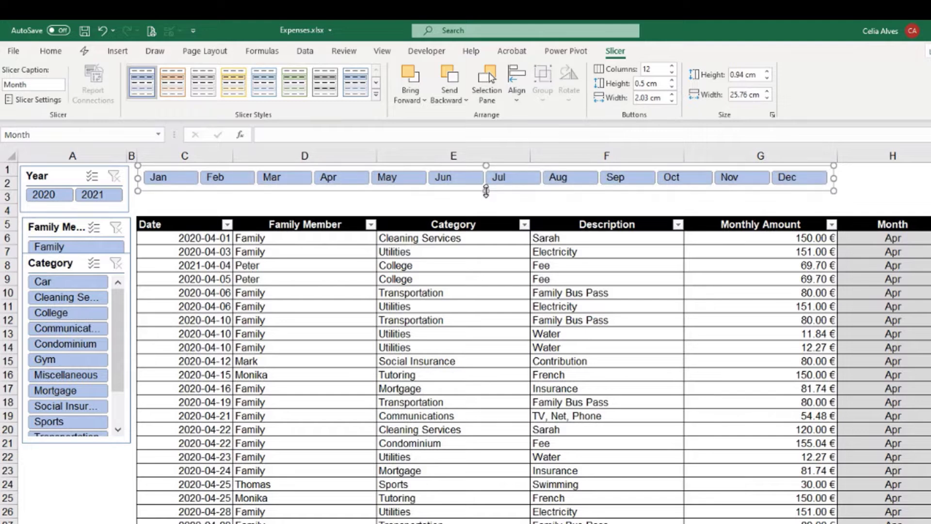
{"action": "left_click", "coordinate": [281, 206]}
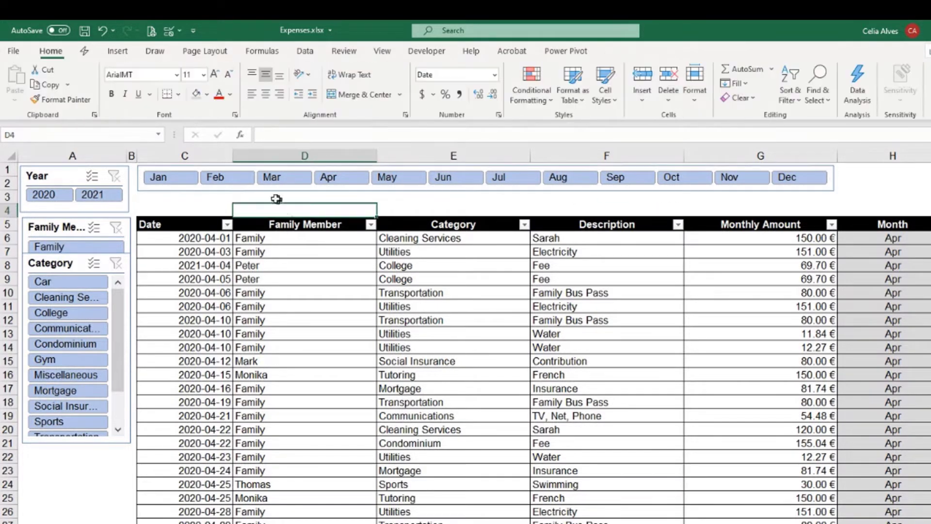
- Turn off the use of custom lists when sorting the Month slicer, and undo that change
{"action": "right_click", "coordinate": [243, 195]}
{"action": "right_click", "coordinate": [235, 189]}
{"action": "key", "text": "Escape"}
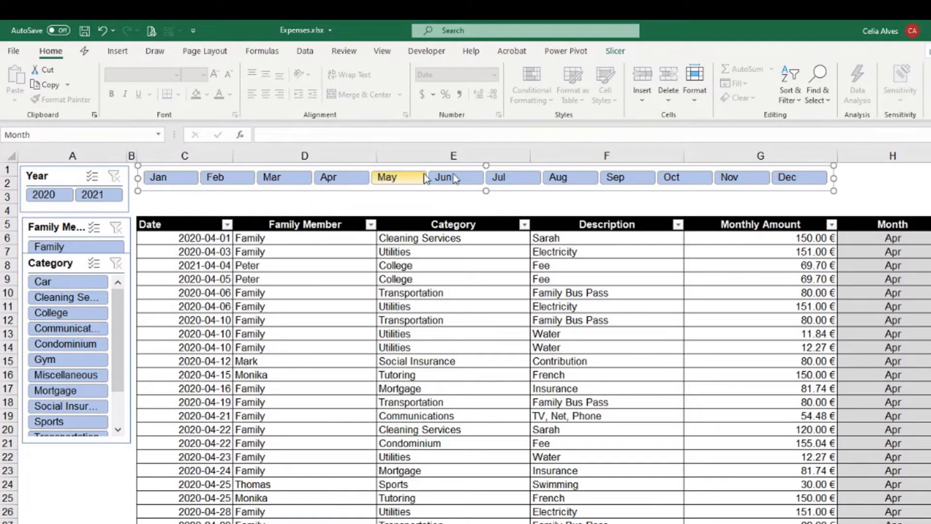
{"action": "right_click", "coordinate": [235, 192]}
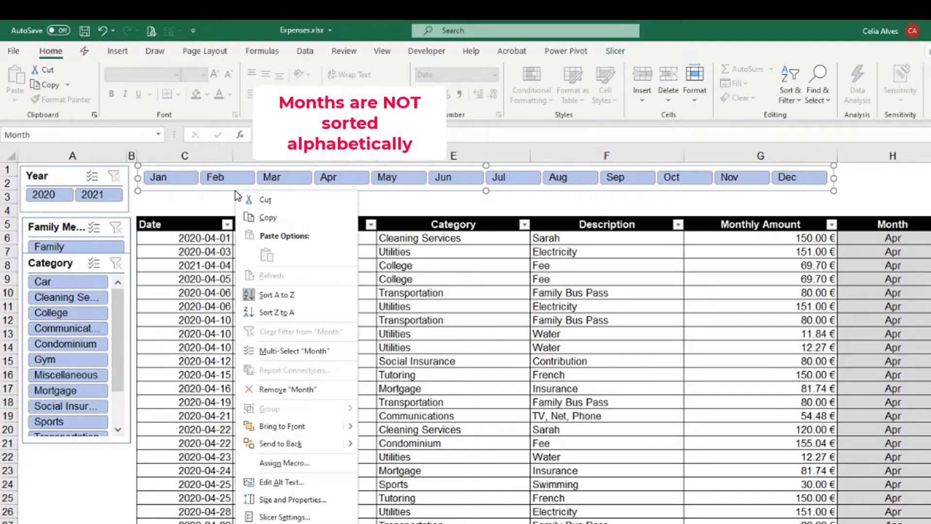
{"action": "left_click", "coordinate": [295, 517]}
{"action": "left_click_drag", "start_coordinate": [250, 447], "coordinate": [294, 243]}
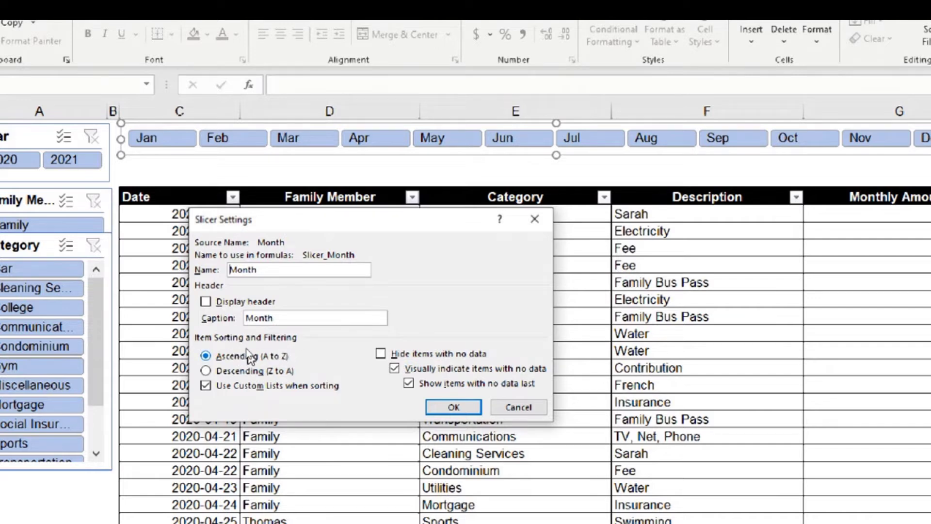
{"action": "left_click", "coordinate": [207, 384]}
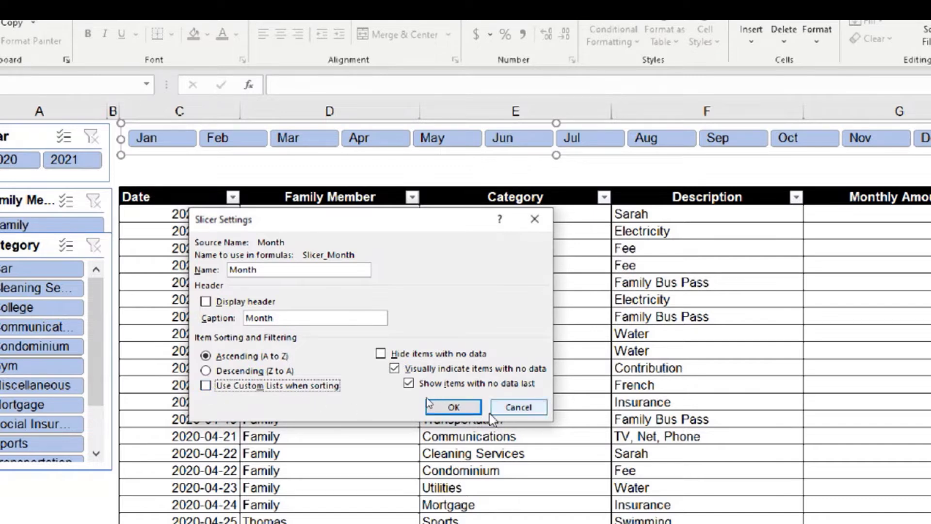
{"action": "left_click", "coordinate": [465, 407]}
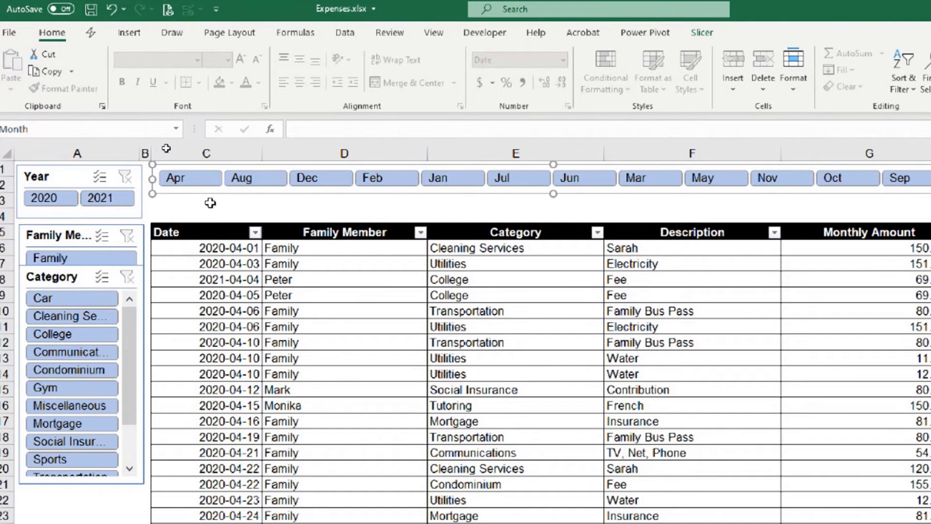
{"action": "key", "text": "ctrl+z"}
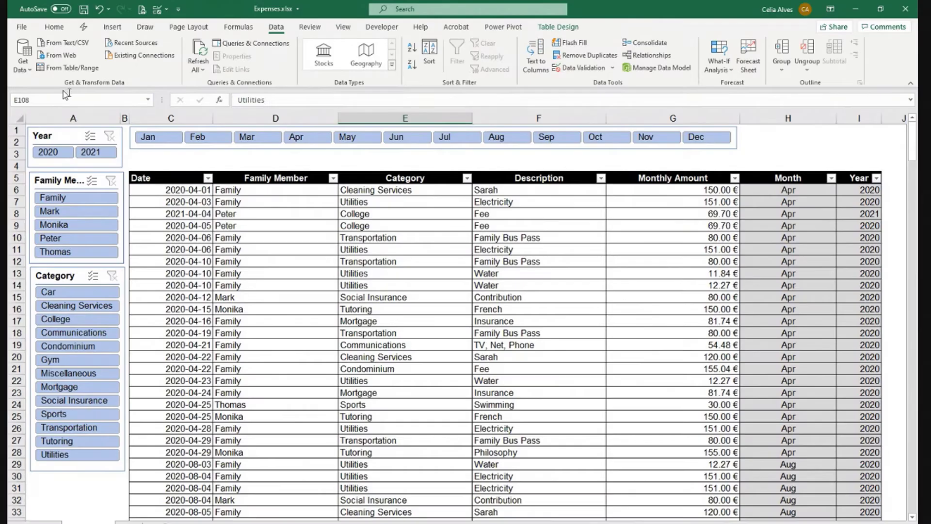
- Examine the custom lists available for sorting in the advanced program options, and close the options without changing anything
{"action": "left_click", "coordinate": [22, 27]}
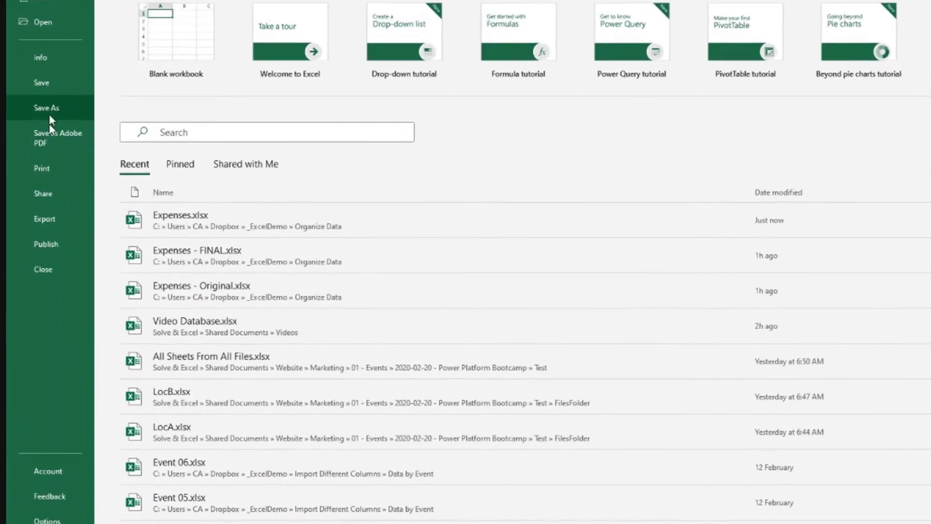
{"action": "left_click", "coordinate": [47, 519]}
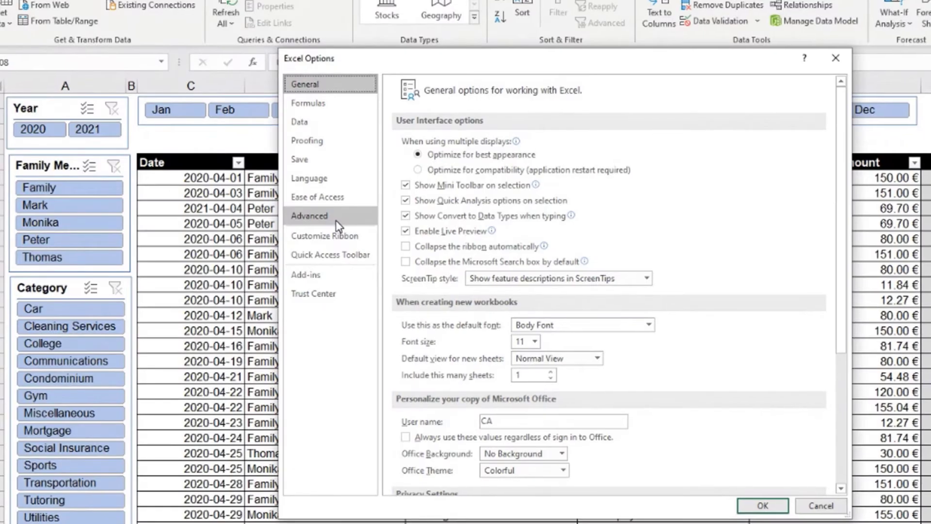
{"action": "left_click", "coordinate": [336, 222]}
{"action": "scroll", "coordinate": [557, 284], "scroll_direction": "down", "scroll_amount": 3}
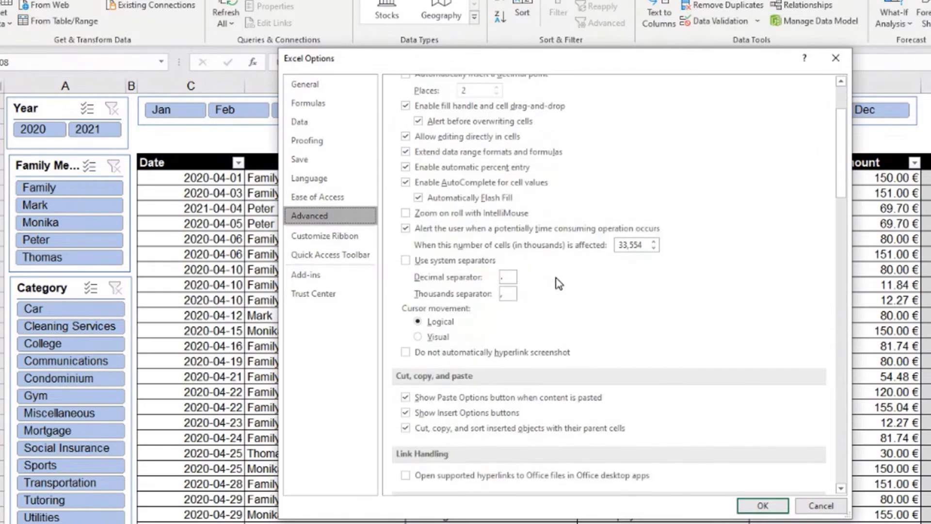
{"action": "scroll", "coordinate": [559, 284], "scroll_direction": "down", "scroll_amount": 4}
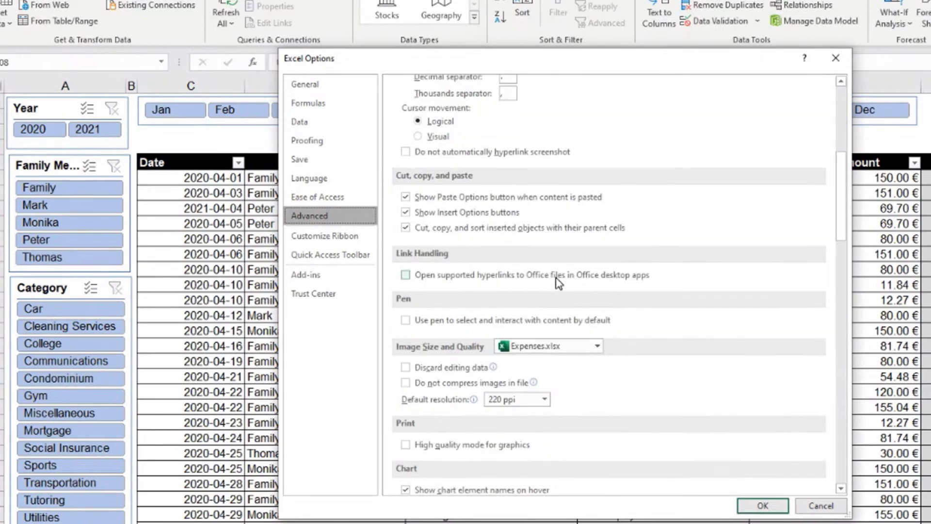
{"action": "scroll", "coordinate": [558, 284], "scroll_direction": "down", "scroll_amount": 15}
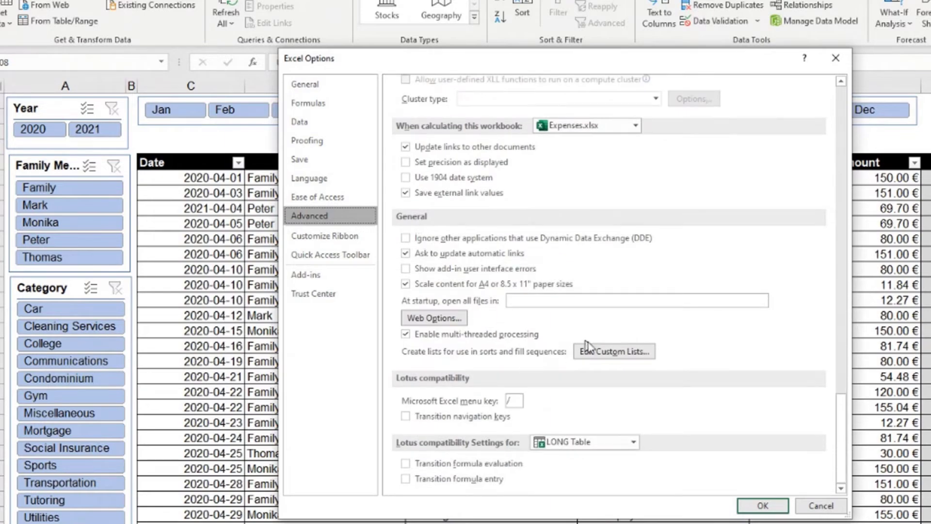
{"action": "left_click", "coordinate": [600, 353]}
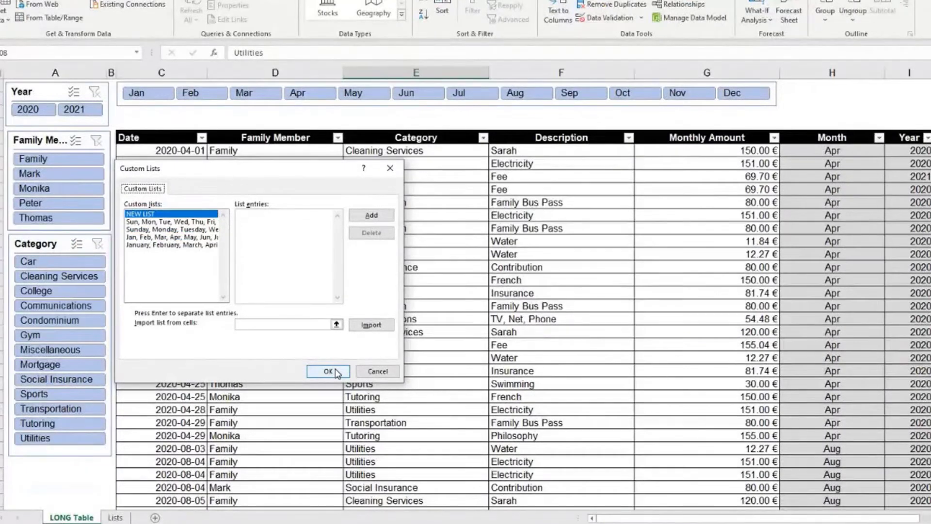
{"action": "left_click", "coordinate": [390, 374]}
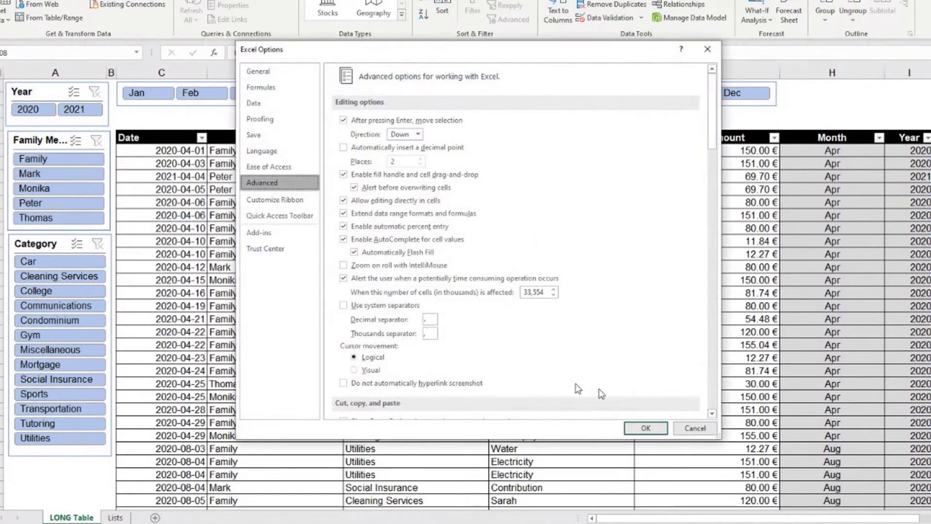
{"action": "left_click", "coordinate": [685, 428]}
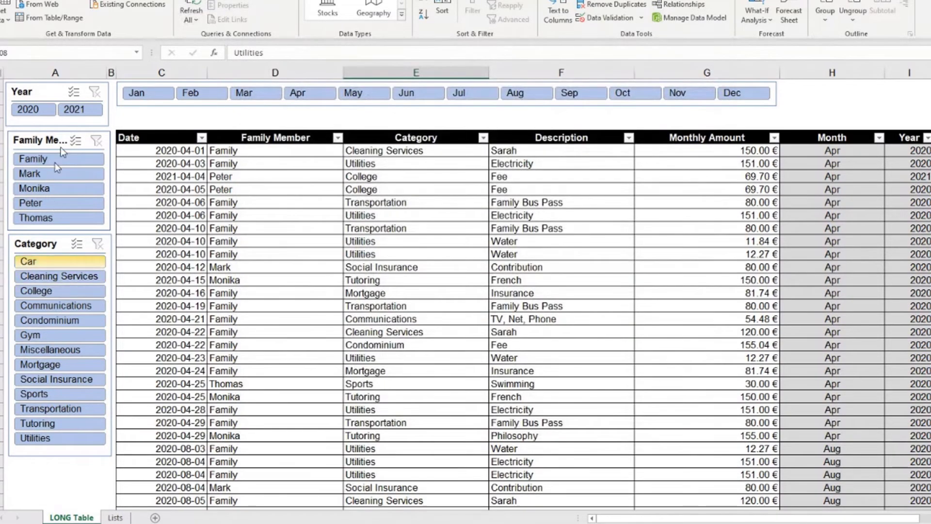
- Review the Category slicer's position, size and cell-behaviour settings, clear its Locked property, and close the formatting settings
{"action": "left_click", "coordinate": [165, 200]}
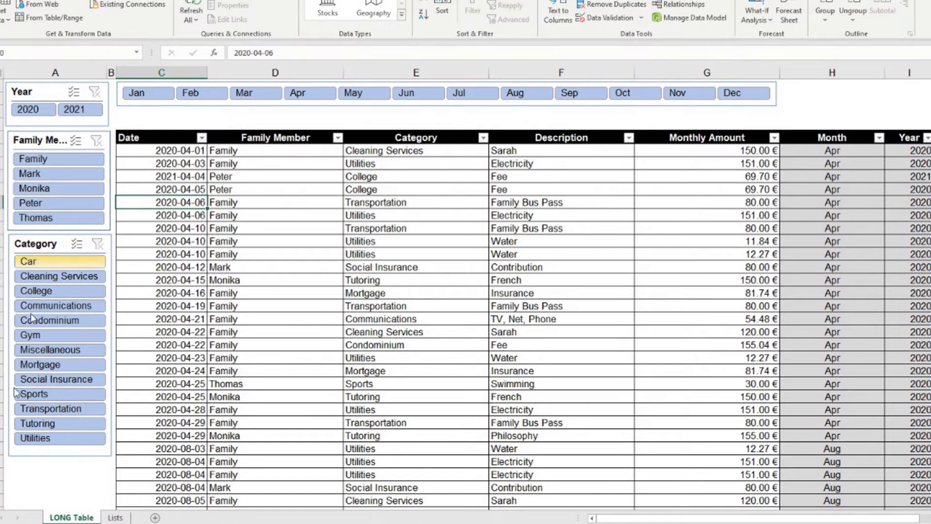
{"action": "left_click", "coordinate": [43, 452]}
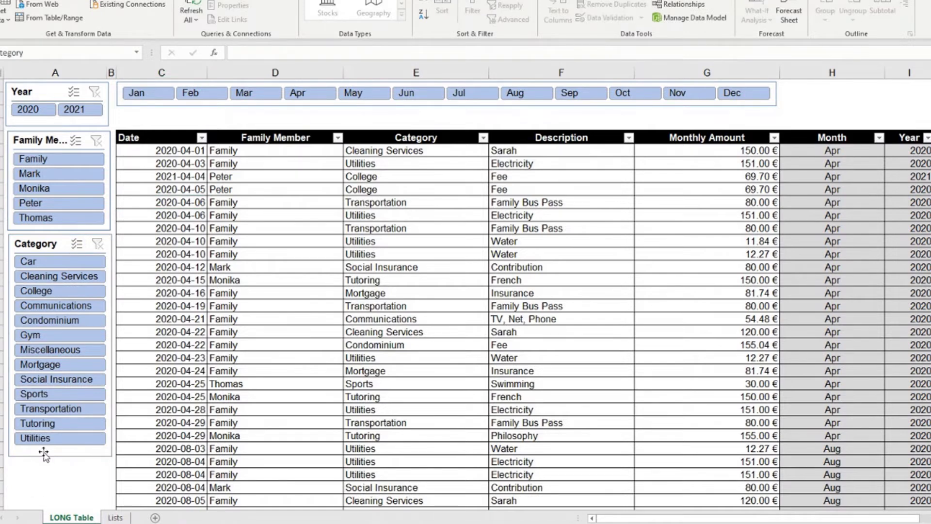
{"action": "right_click", "coordinate": [44, 452]}
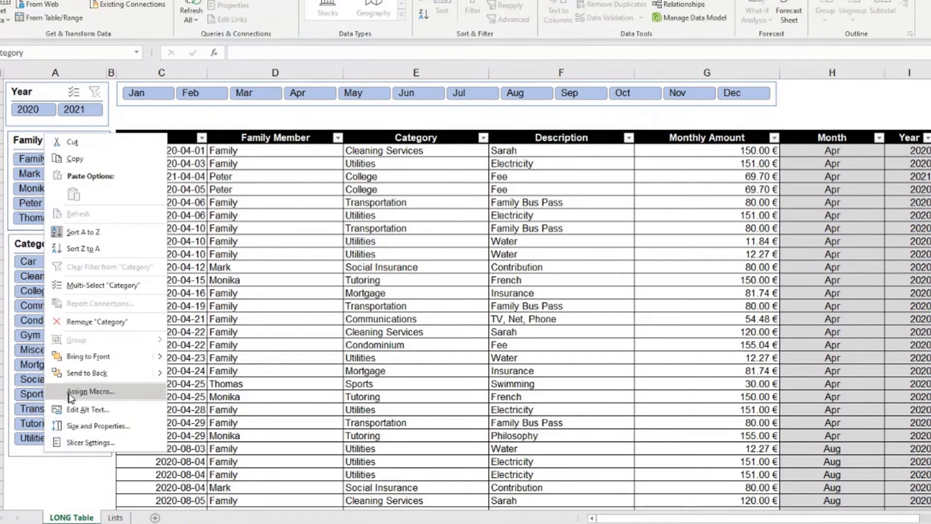
{"action": "left_click", "coordinate": [84, 430]}
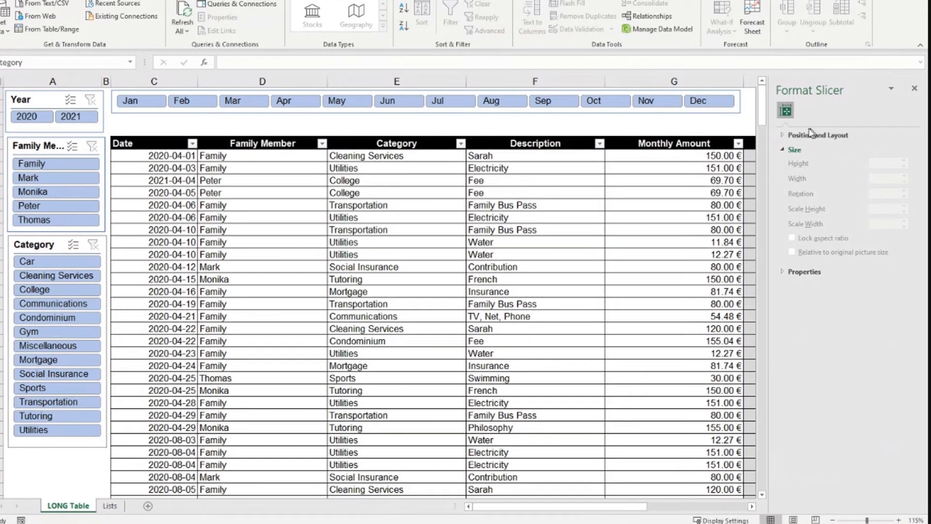
{"action": "left_click", "coordinate": [839, 132]}
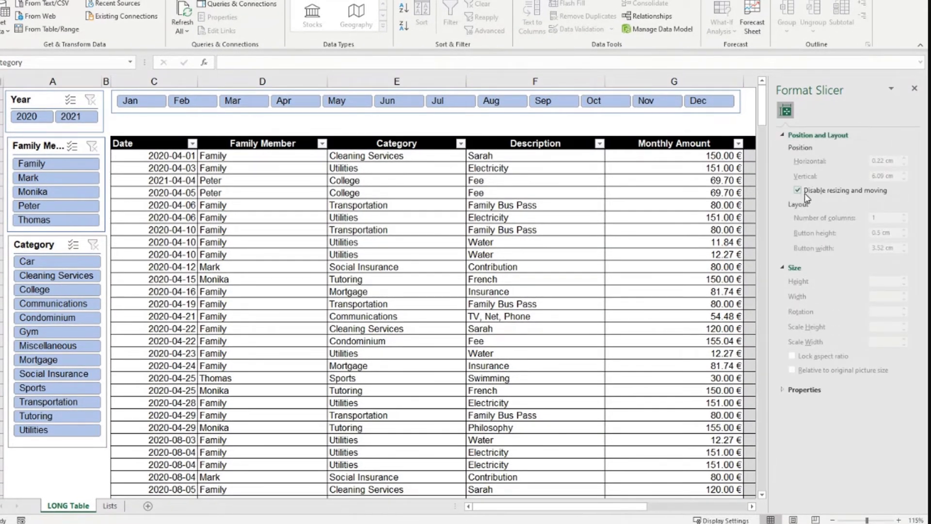
{"action": "left_click", "coordinate": [801, 390]}
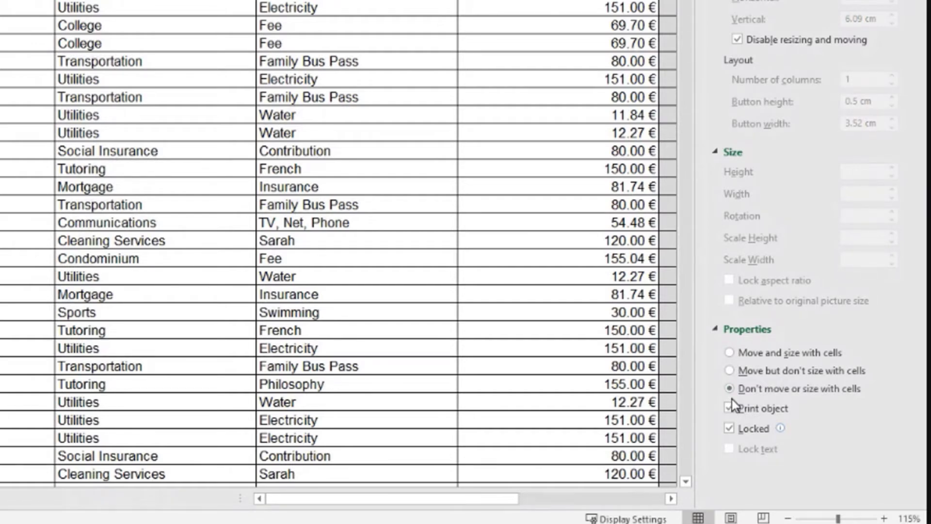
{"action": "left_click", "coordinate": [729, 428]}
{"action": "left_click", "coordinate": [912, 1]}
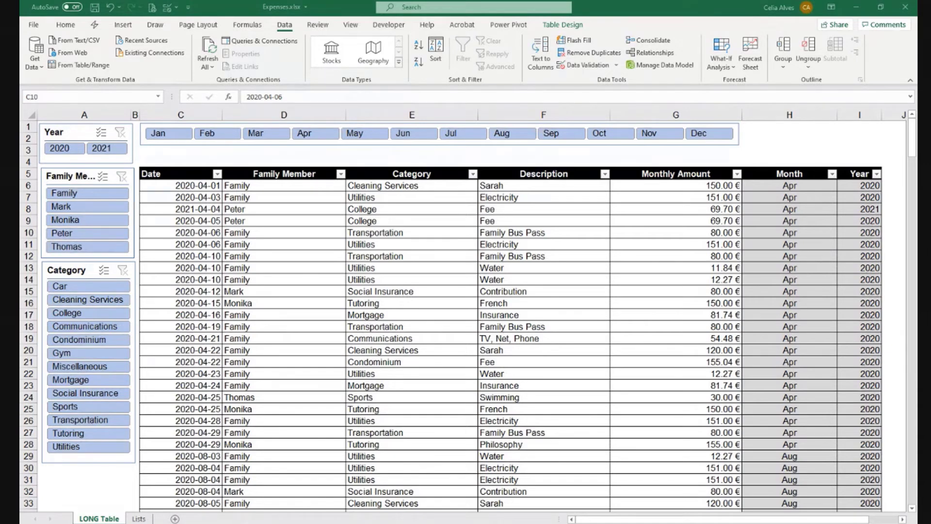
- Examine the available light and dark slicer styles for the Year slicer without applying one
{"action": "left_click", "coordinate": [83, 163]}
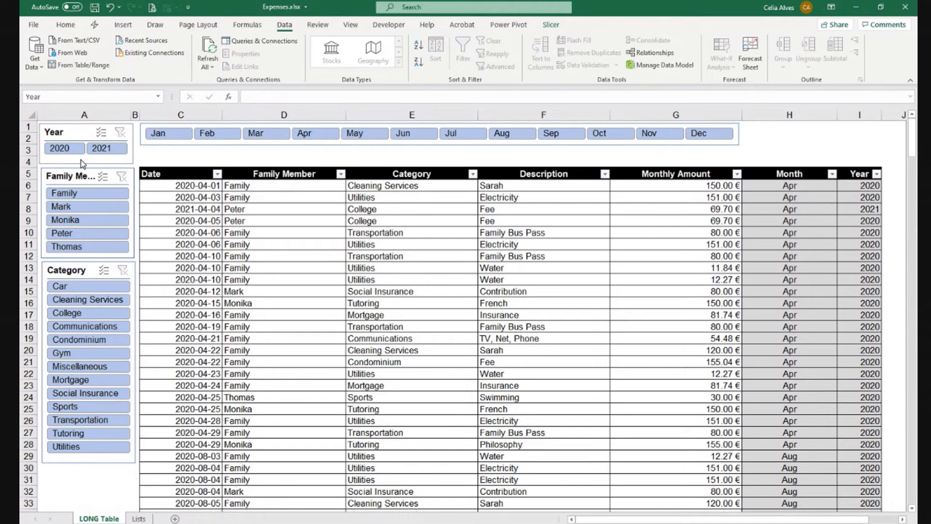
{"action": "left_click", "coordinate": [549, 29]}
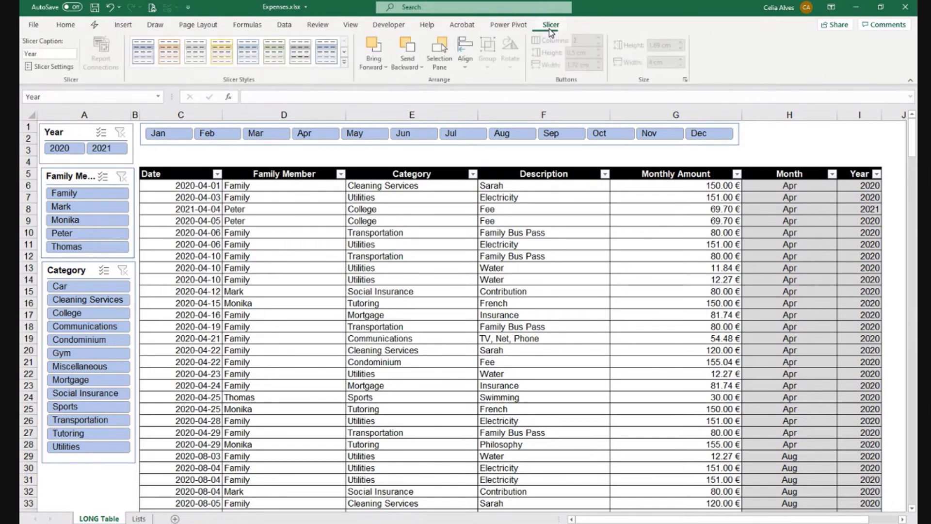
{"action": "left_click", "coordinate": [346, 65]}
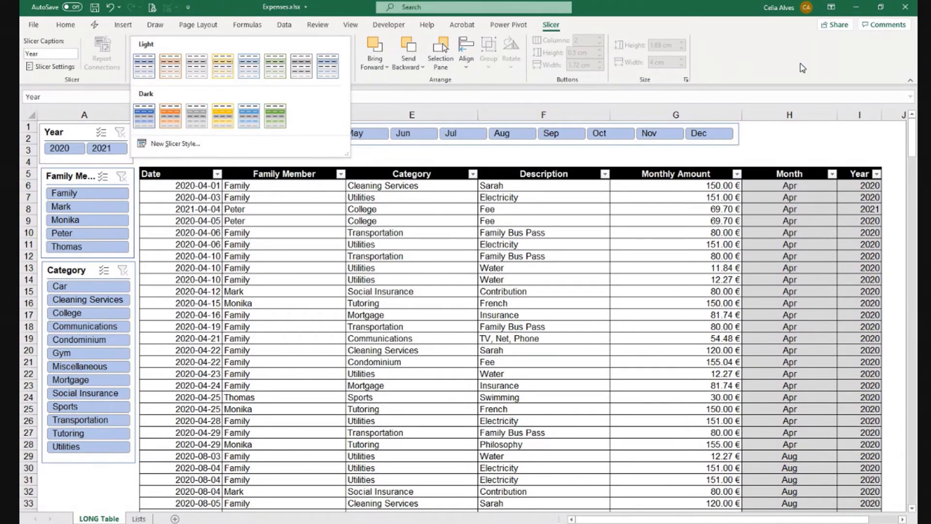
{"action": "left_click", "coordinate": [785, 51]}
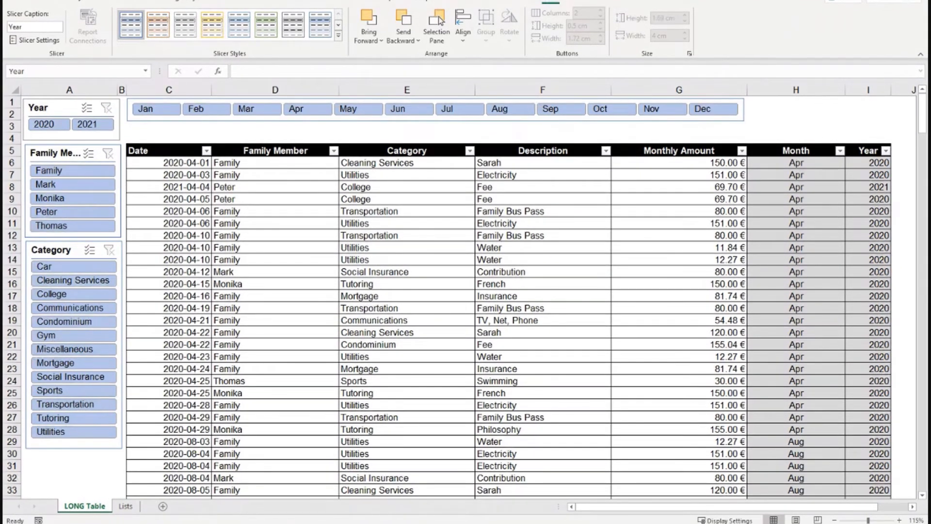
{"action": "key", "text": "Escape"}
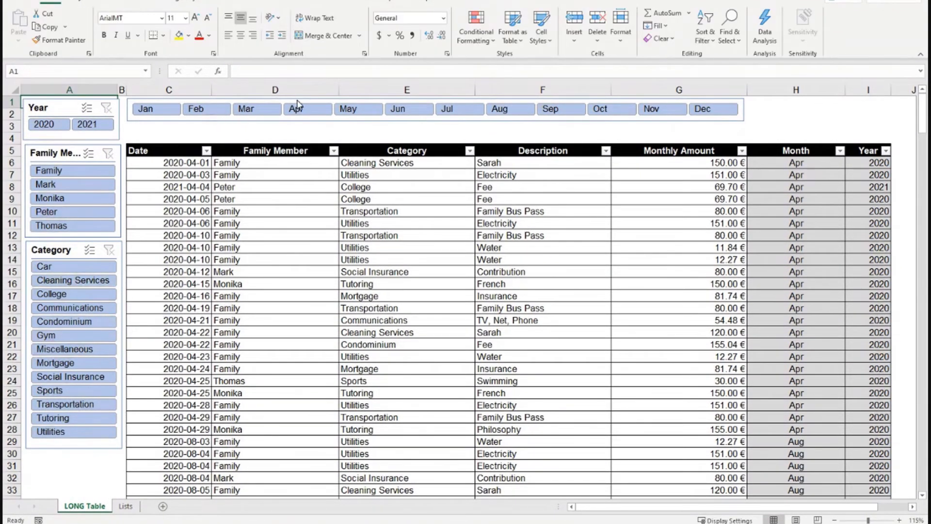
- Filter the table with the slicers to Condominium expenses, first for Feb and then for Mar
{"action": "left_click", "coordinate": [210, 111]}
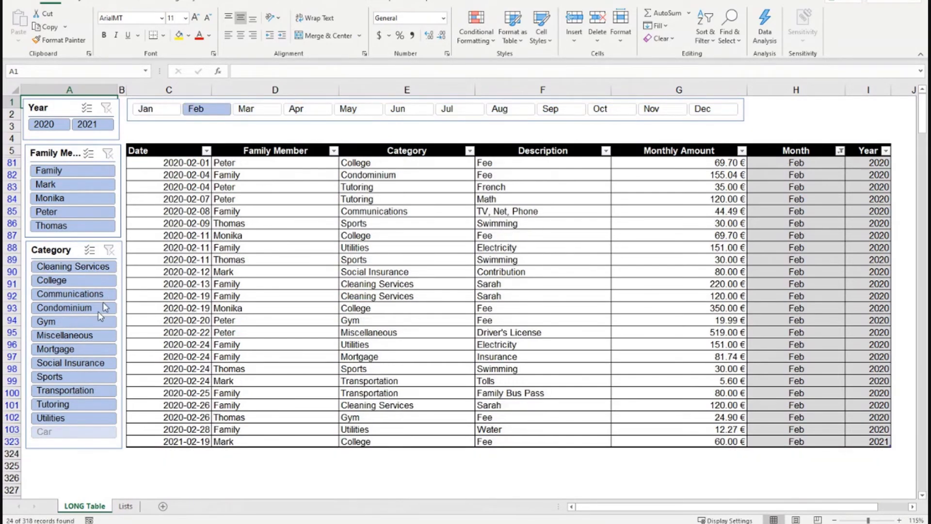
{"action": "left_click", "coordinate": [71, 310]}
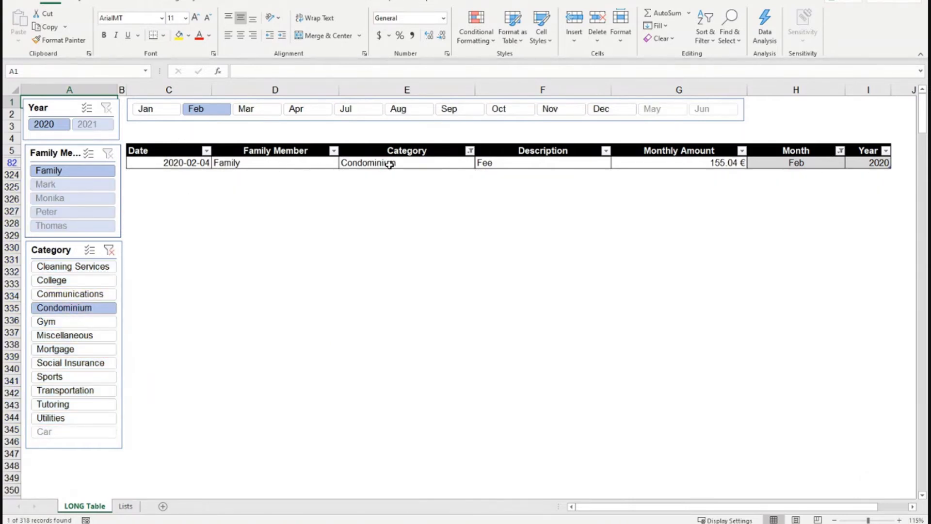
{"action": "left_click", "coordinate": [264, 114]}
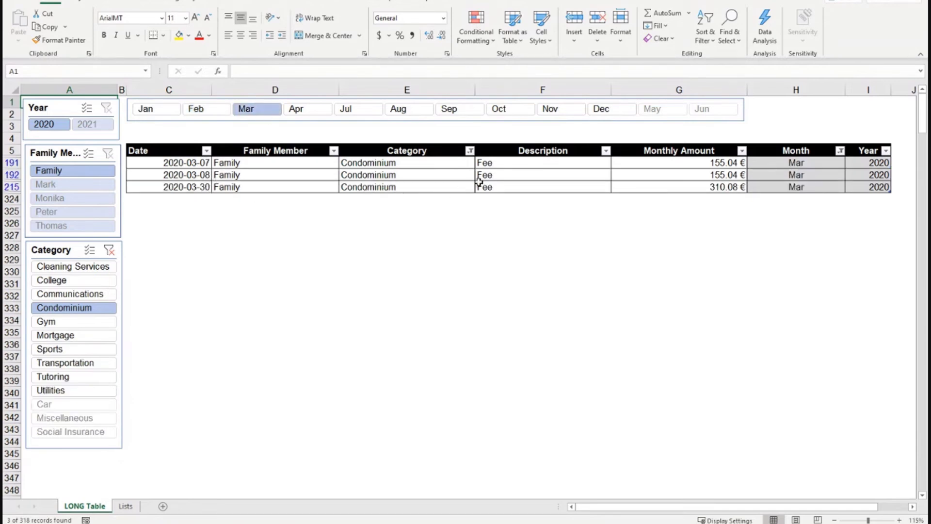
- Filter the table with the slicers to College expenses in Apr for the only family member available
{"action": "left_click", "coordinate": [67, 280]}
{"action": "left_click", "coordinate": [249, 111]}
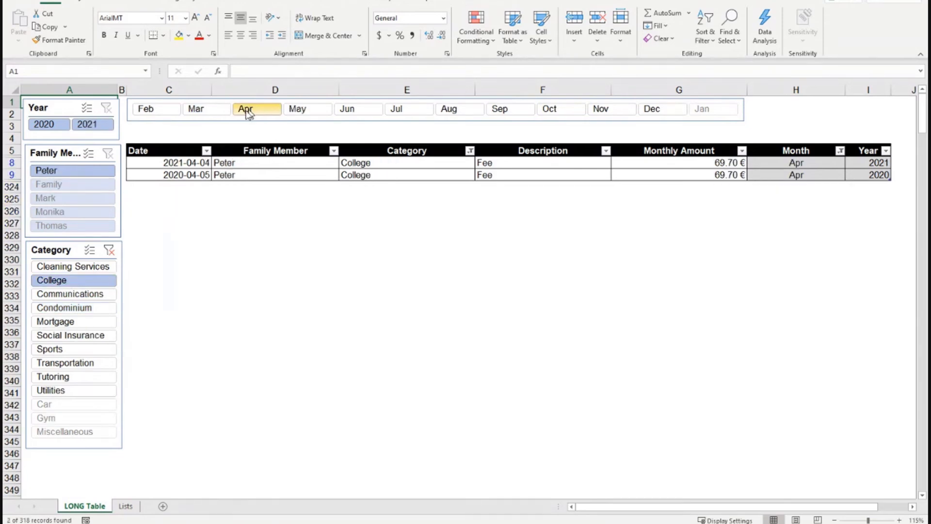
{"action": "left_click", "coordinate": [79, 171]}
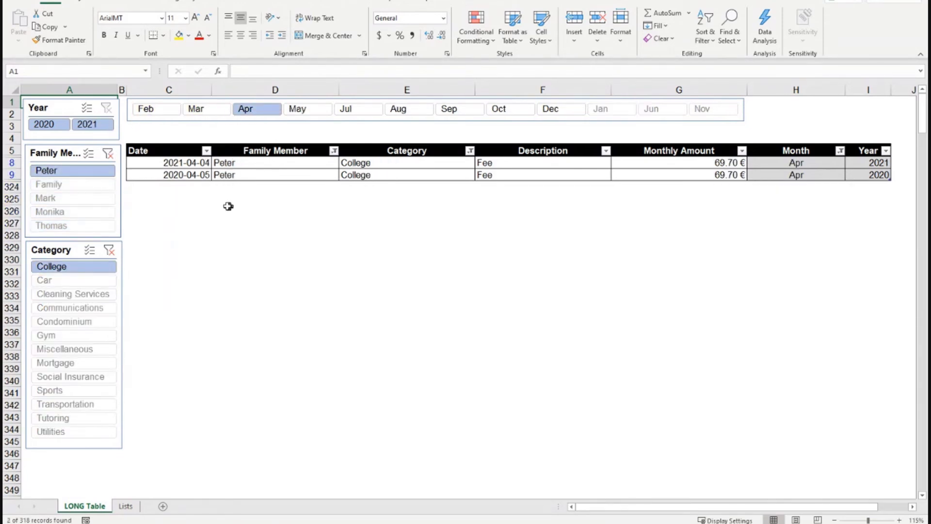
- Add a row directly below the filtered table, dated 2020-02-19, and assign it to the third family member in the list
{"action": "left_click", "coordinate": [180, 186]}
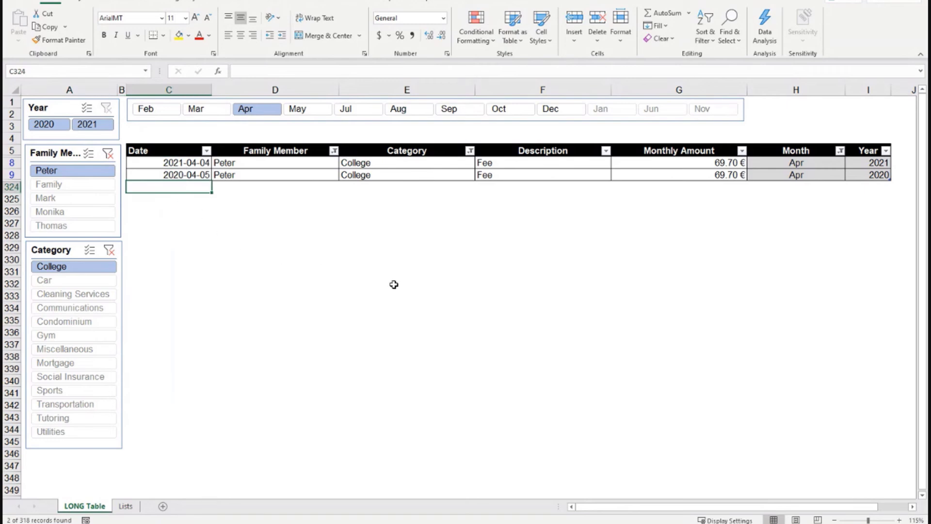
{"action": "type", "text": "2020-"}
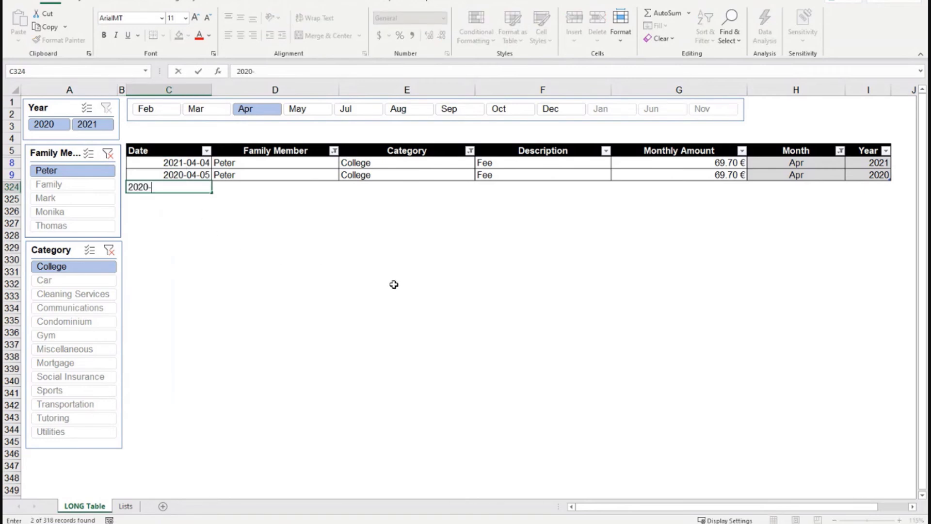
{"action": "type", "text": "02-19"}
{"action": "key", "text": "Tab"}
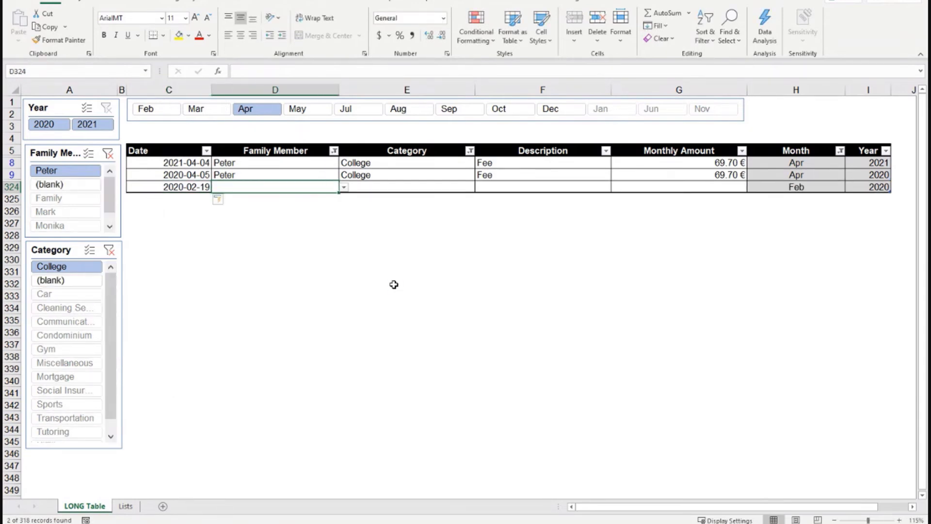
{"action": "left_click", "coordinate": [343, 187]}
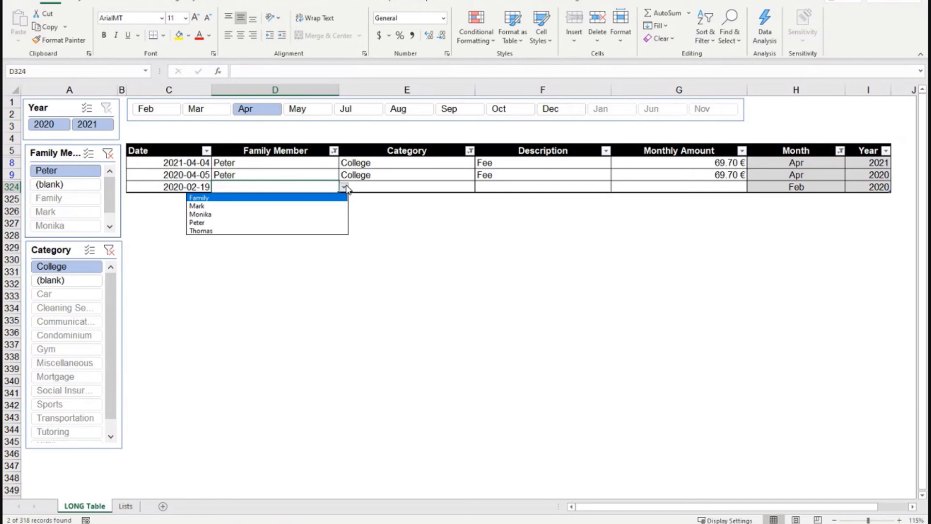
{"action": "left_click", "coordinate": [318, 215]}
- Complete the new row with the category College, the description Fee and a monthly amount of 20 €
{"action": "left_click", "coordinate": [388, 187]}
{"action": "type", "text": "College"}
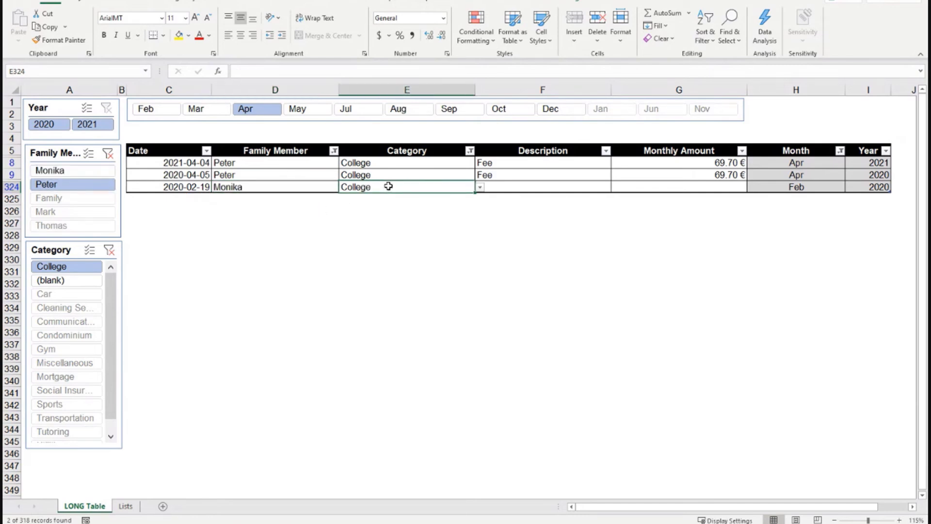
{"action": "key", "text": "ctrl+Return"}
{"action": "left_click", "coordinate": [544, 187]}
{"action": "type", "text": "Fee"}
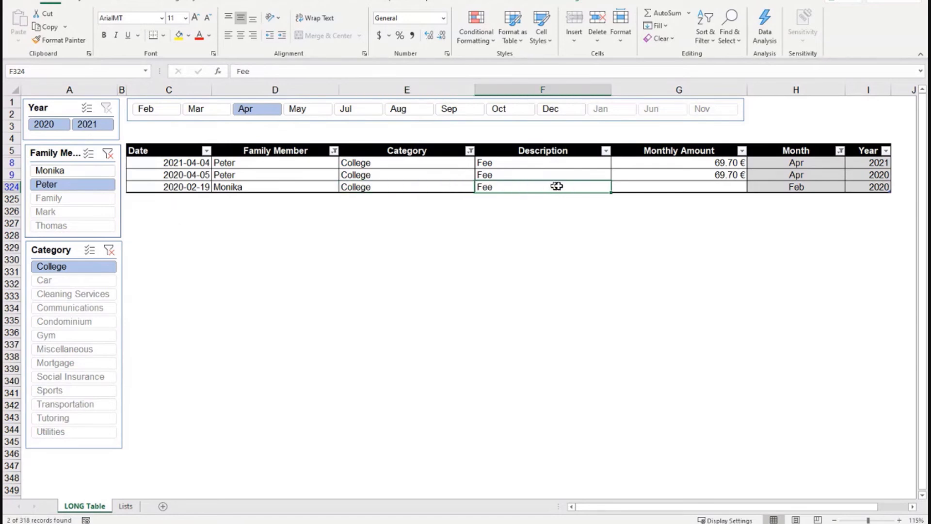
{"action": "left_click", "coordinate": [664, 187]}
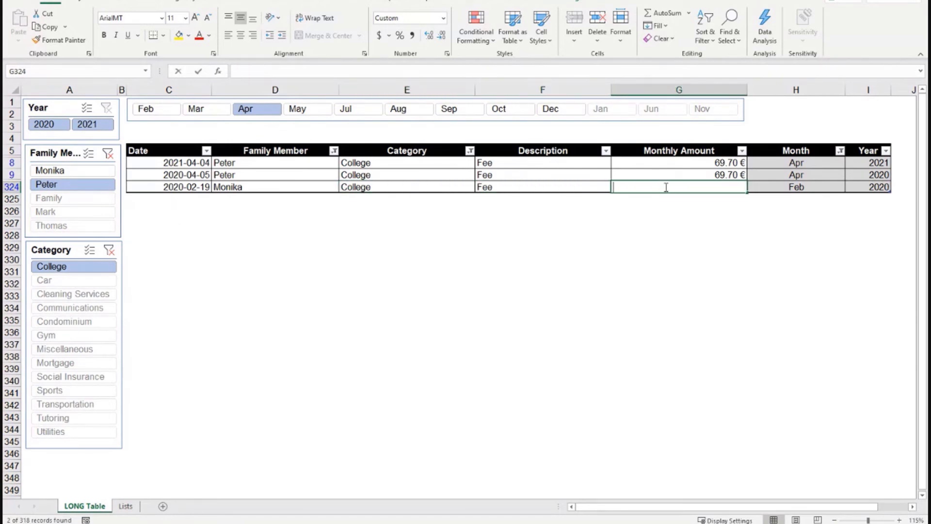
{"action": "type", "text": "20"}
{"action": "key", "text": "Return"}
{"action": "left_click", "coordinate": [396, 226]}
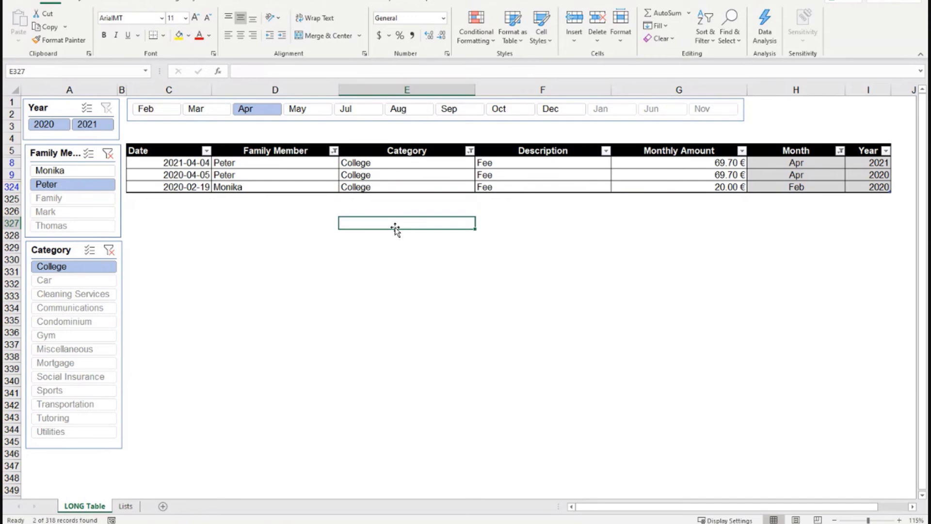
- Clear all filters from the table, then filter it by Family with the slicer and clear that slicer's filter
{"action": "right_click", "coordinate": [255, 164]}
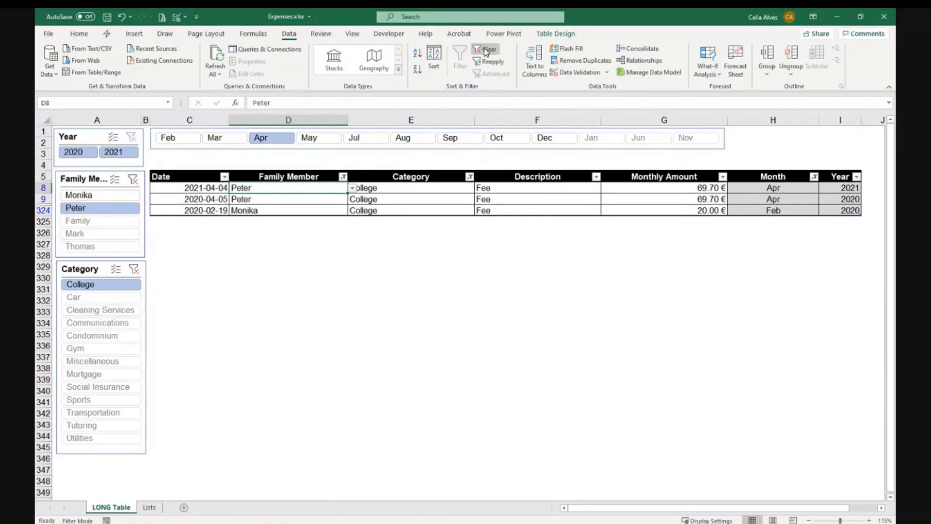
{"action": "left_click", "coordinate": [486, 51]}
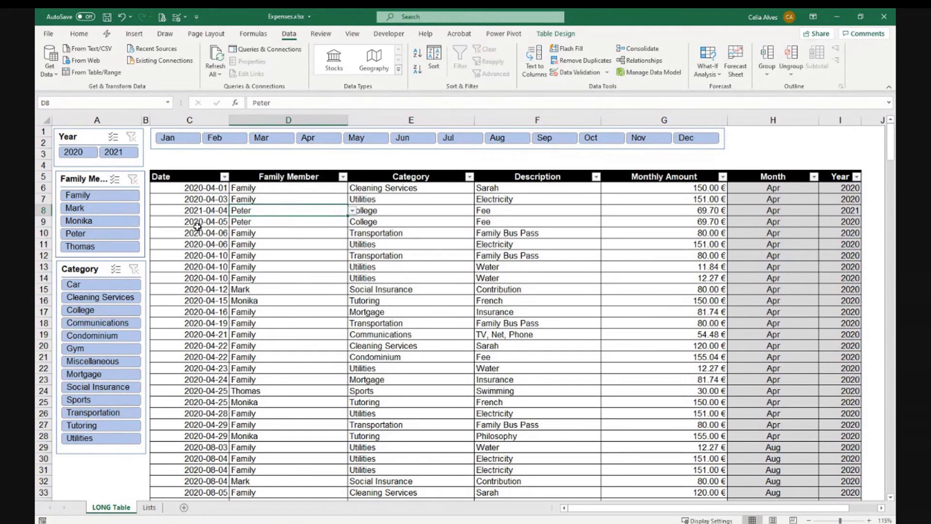
{"action": "left_click", "coordinate": [91, 199]}
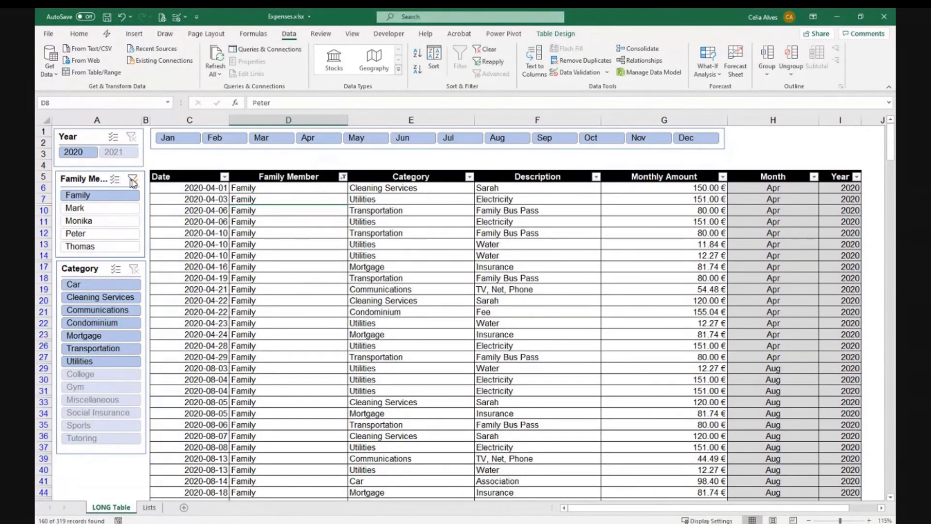
{"action": "left_click", "coordinate": [136, 180]}
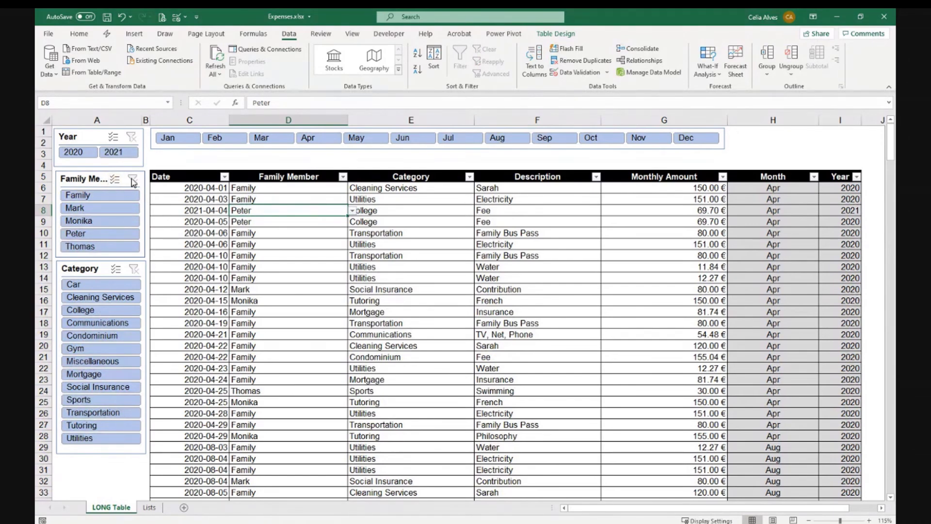
- Filter by several family members in turn, ending with the second listed one, and open the Family Member column's filter options
{"action": "left_click", "coordinate": [100, 197]}
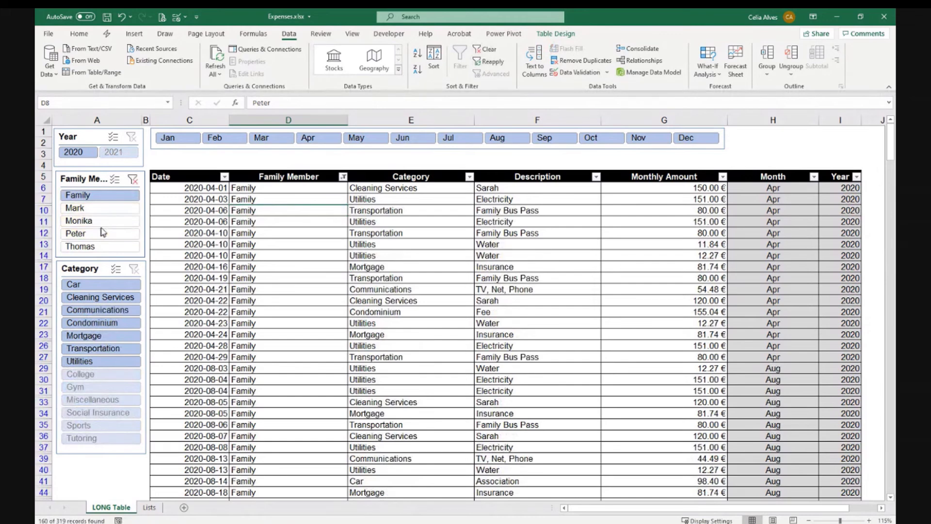
{"action": "left_click", "coordinate": [101, 221]}
{"action": "left_click", "coordinate": [106, 208]}
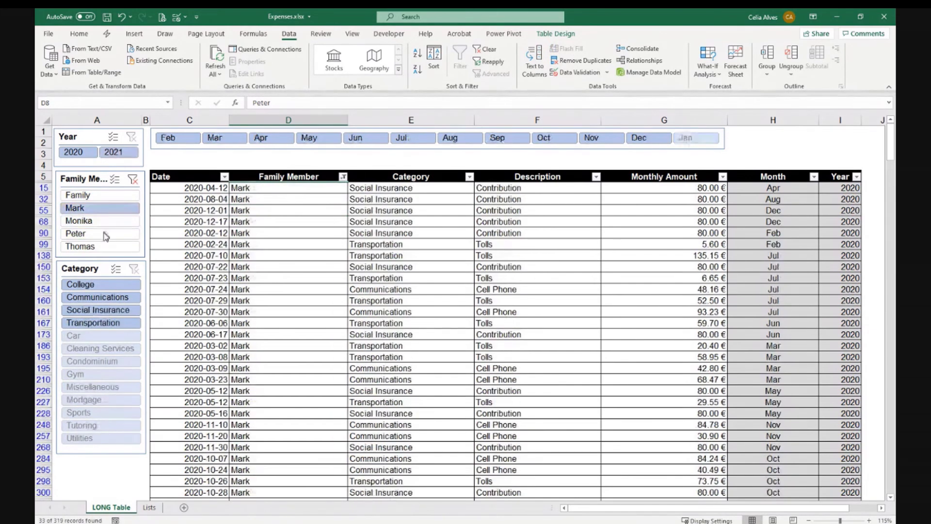
{"action": "left_click", "coordinate": [106, 235]}
{"action": "left_click", "coordinate": [109, 212]}
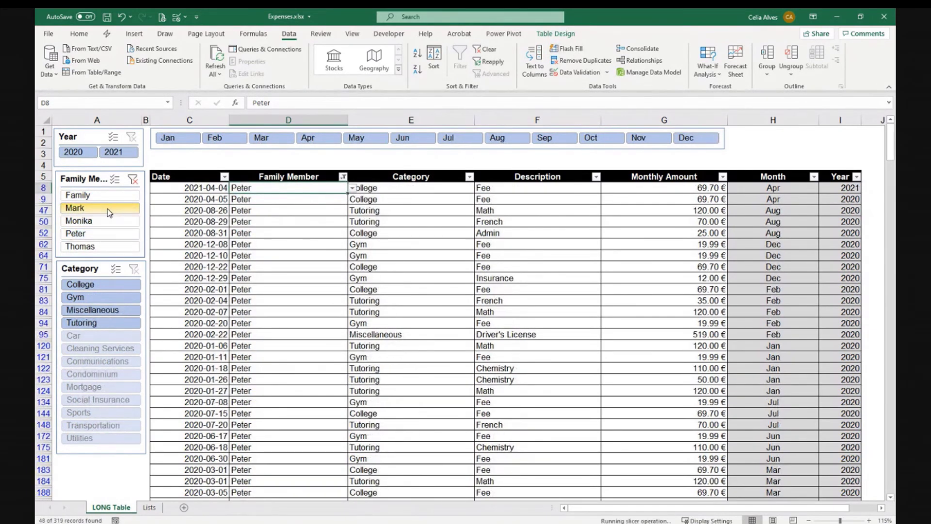
{"action": "left_click", "coordinate": [109, 223]}
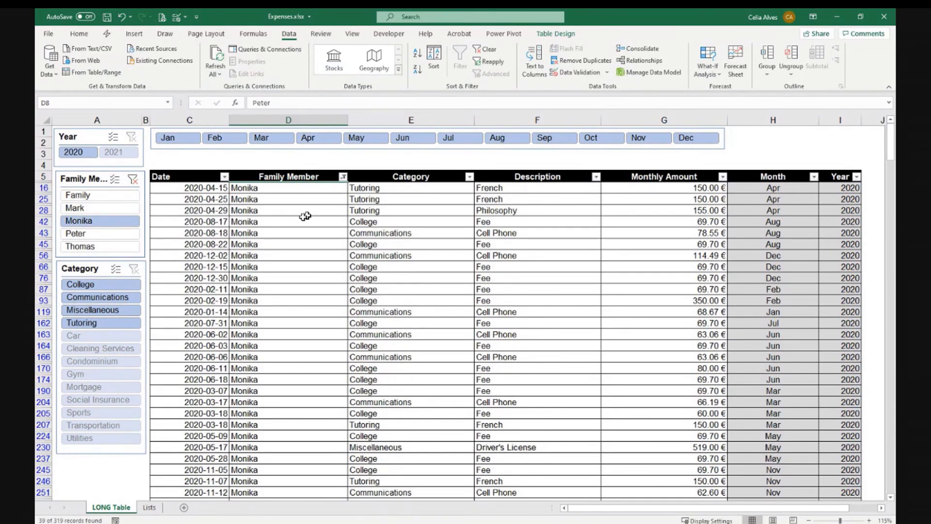
{"action": "left_click", "coordinate": [97, 210]}
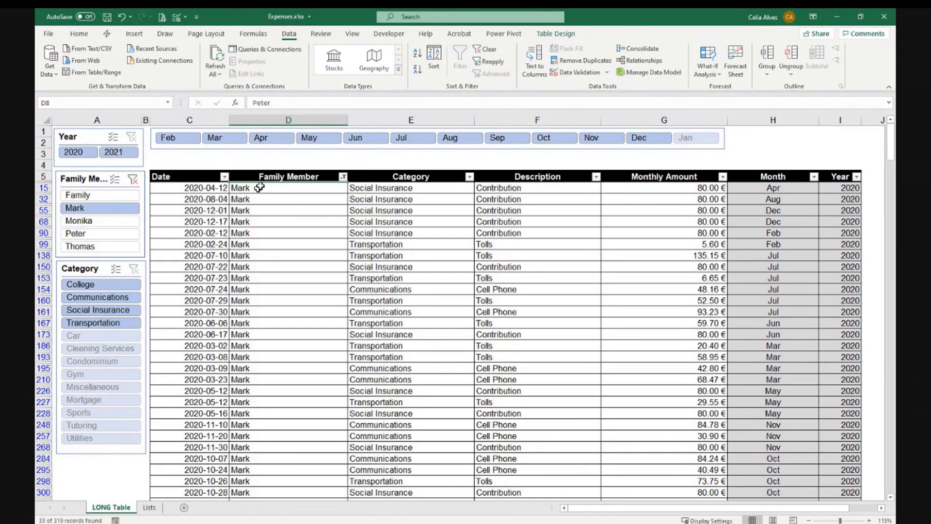
{"action": "left_click", "coordinate": [343, 177]}
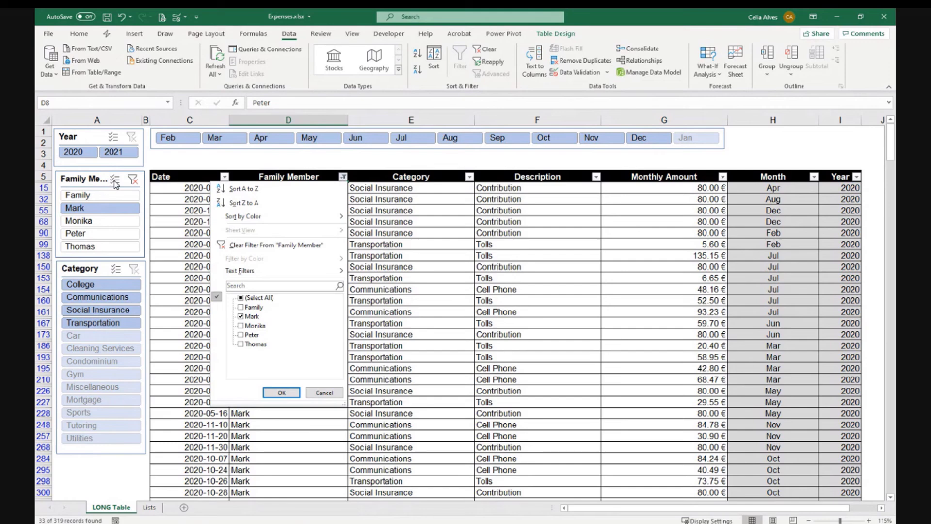
- Dismiss the column filter options, filter by several entries including Family with the Family Member slicer's multi-select, and clear that filter
{"action": "left_click", "coordinate": [313, 393]}
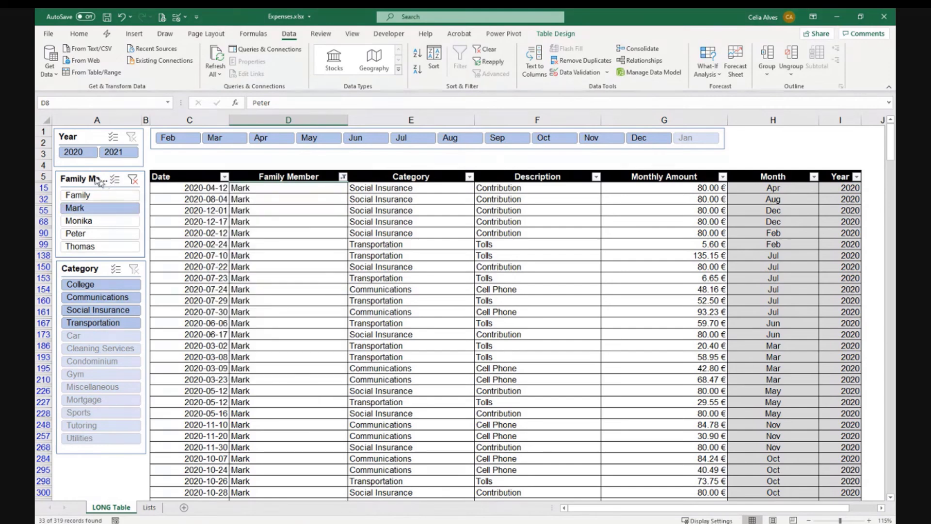
{"action": "left_click", "coordinate": [115, 180]}
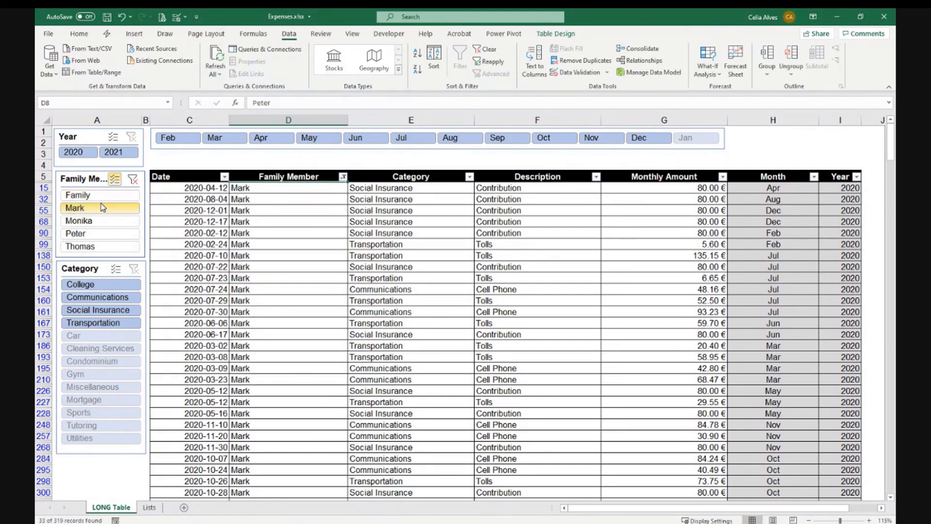
{"action": "left_click", "coordinate": [98, 196]}
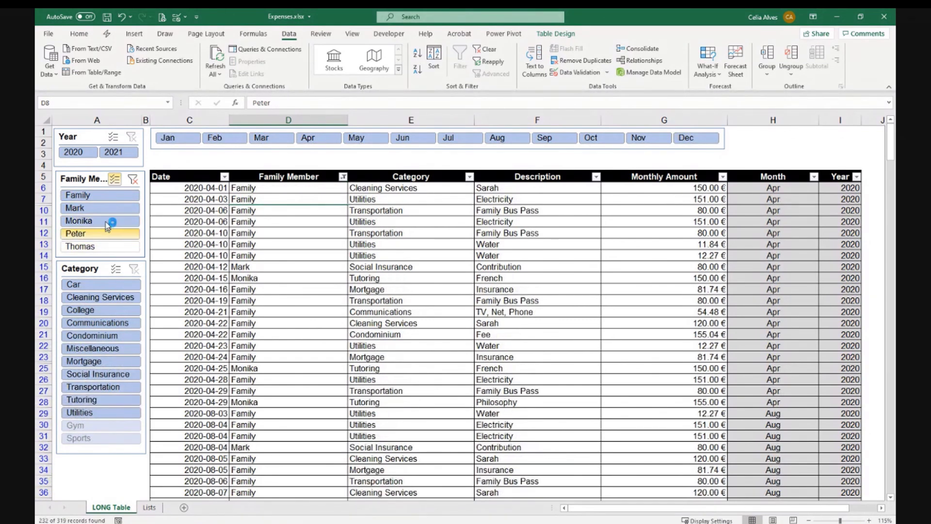
{"action": "left_click", "coordinate": [106, 221]}
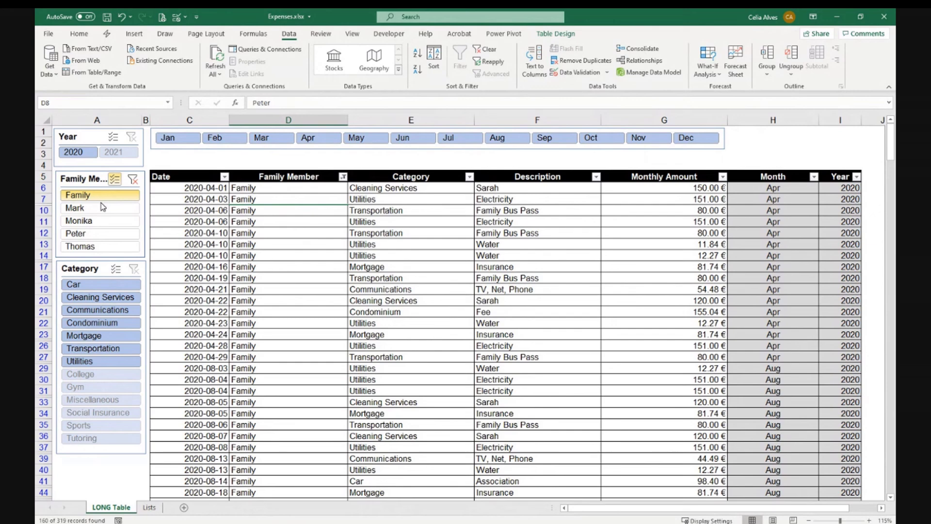
{"action": "left_click", "coordinate": [132, 179]}
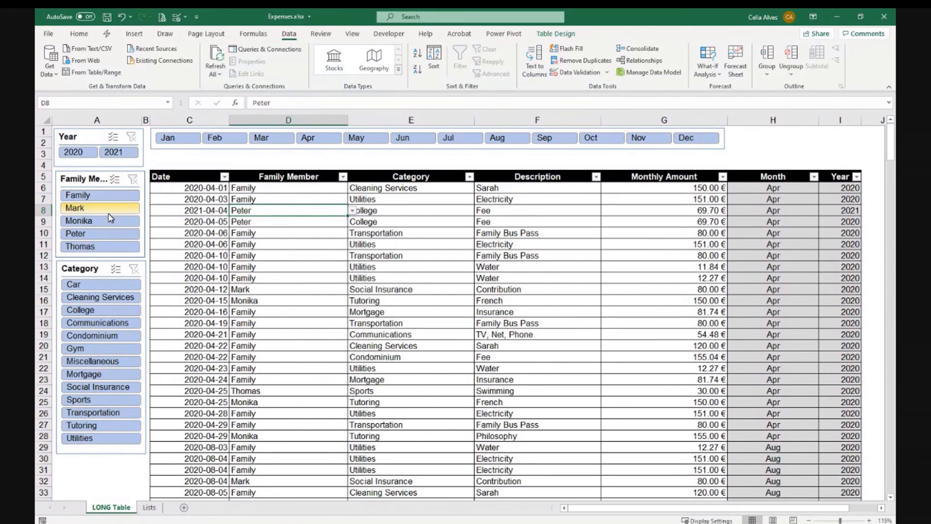
- Filter the table by the second, third and fourth listed family members together and review the matching rows
{"action": "left_click", "coordinate": [96, 209]}
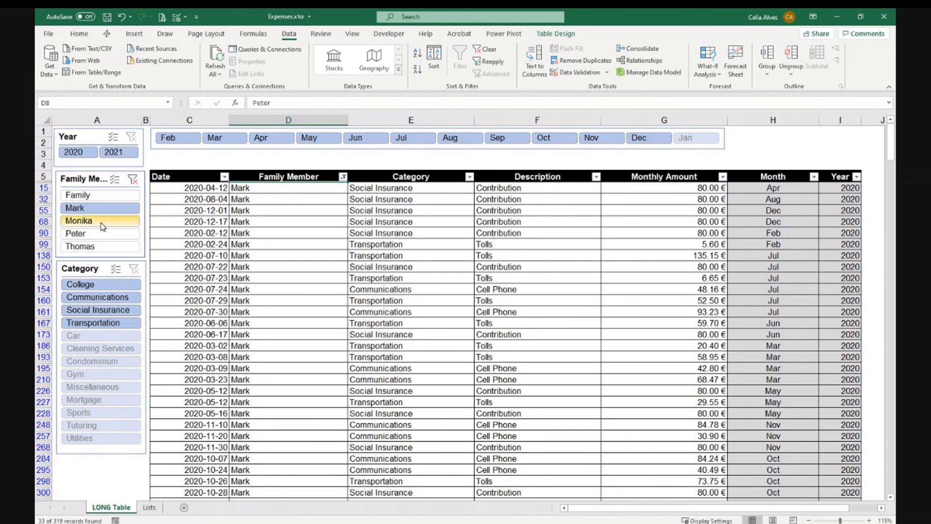
{"action": "left_click", "coordinate": [102, 221]}
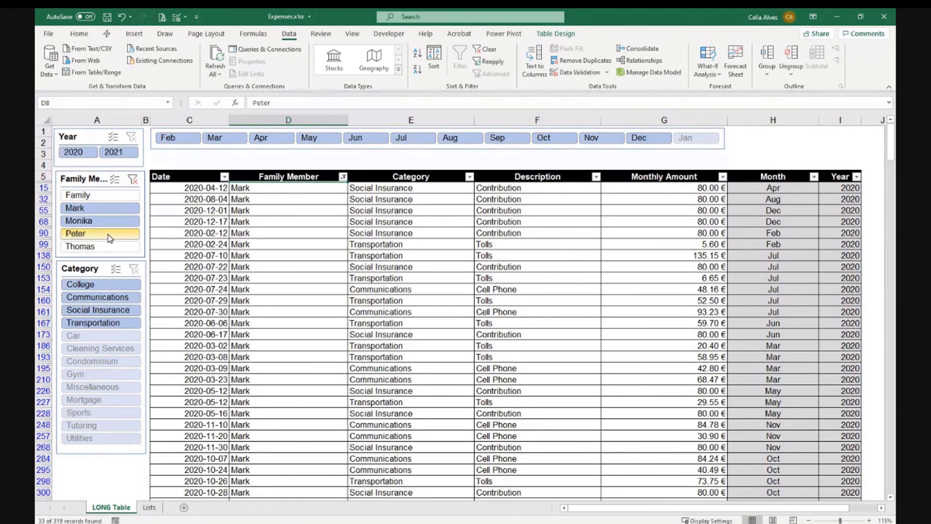
{"action": "left_click", "coordinate": [109, 235]}
{"action": "scroll", "coordinate": [180, 250], "scroll_direction": "down", "scroll_amount": 1}
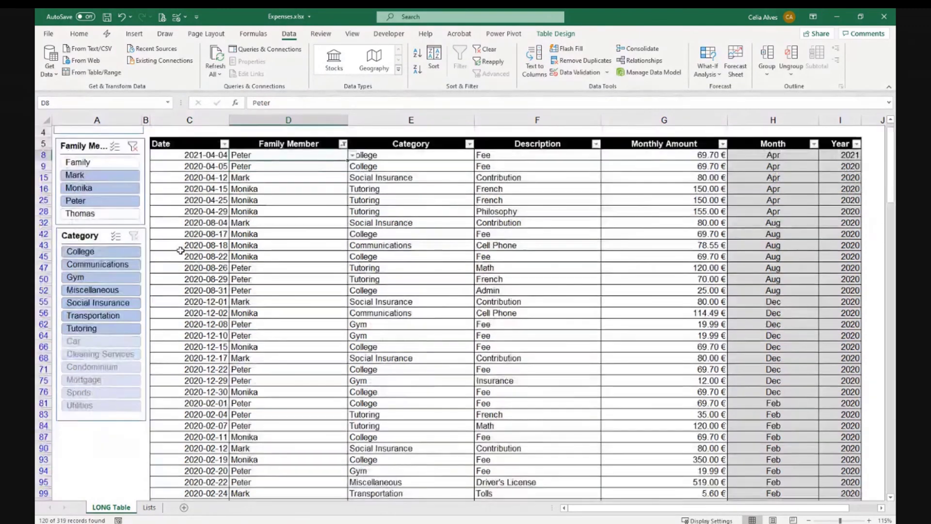
{"action": "scroll", "coordinate": [180, 250], "scroll_direction": "up", "scroll_amount": 1}
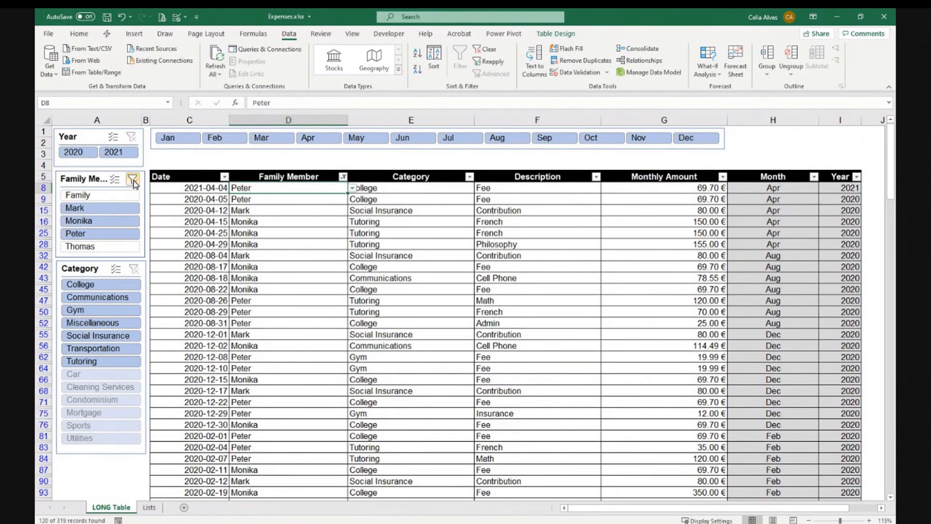
- Clear the Family Member slicer's filter and save the workbook
{"action": "left_click", "coordinate": [133, 180]}
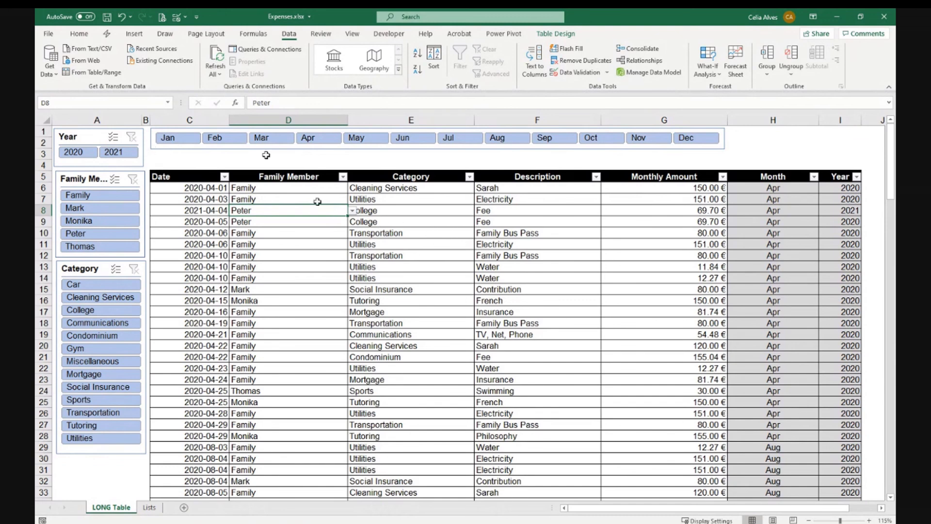
{"action": "left_click", "coordinate": [107, 18]}
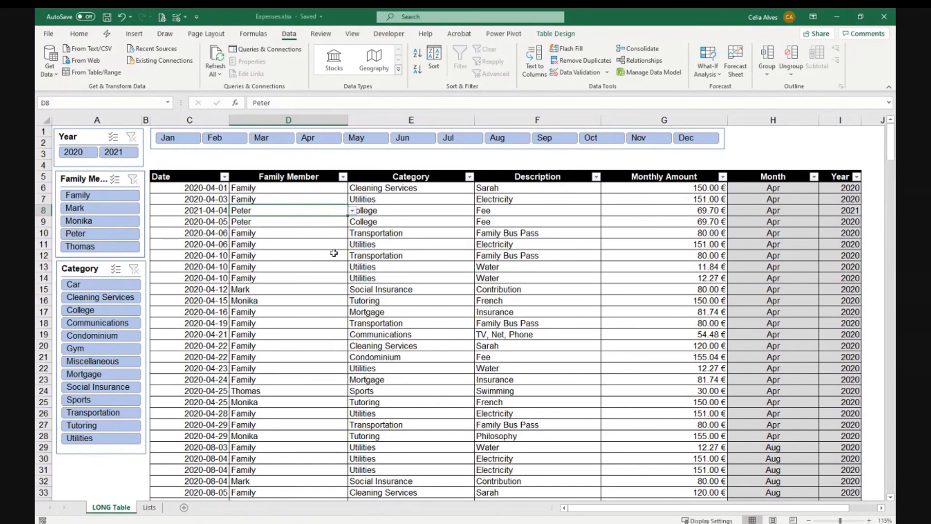